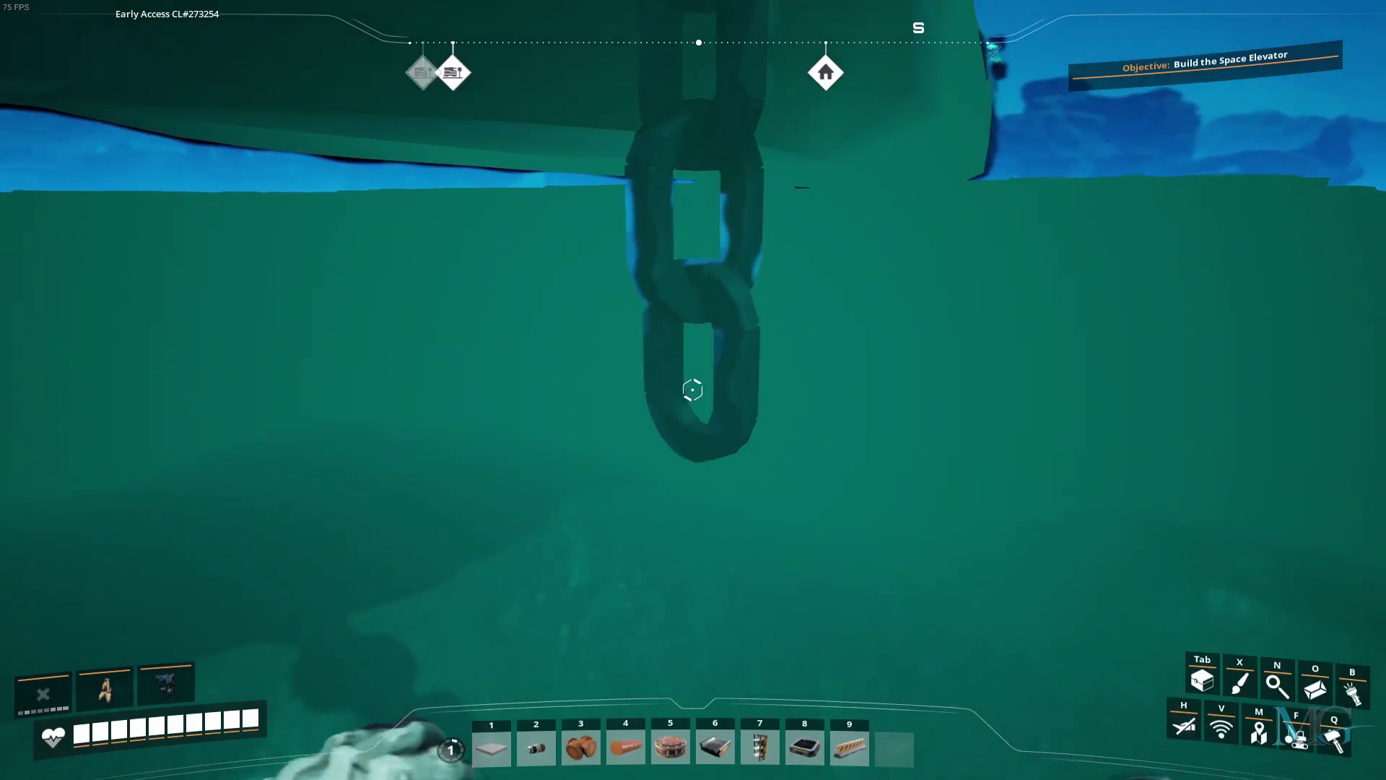
Step: Zoop a six-long strip of 1m foundations over the water, then dismantle the strip
key("q")
left_click(368, 204)
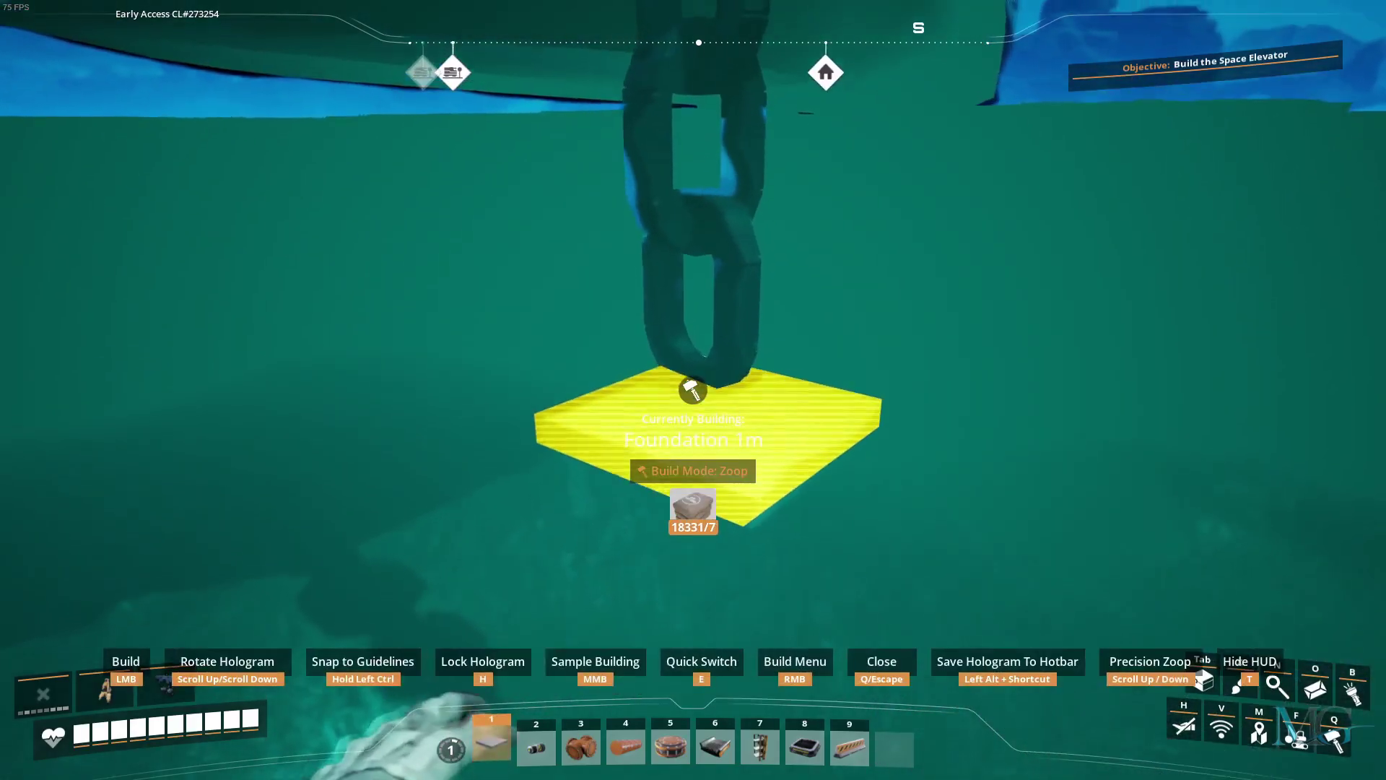
left_click_drag(693, 390, 693, 389)
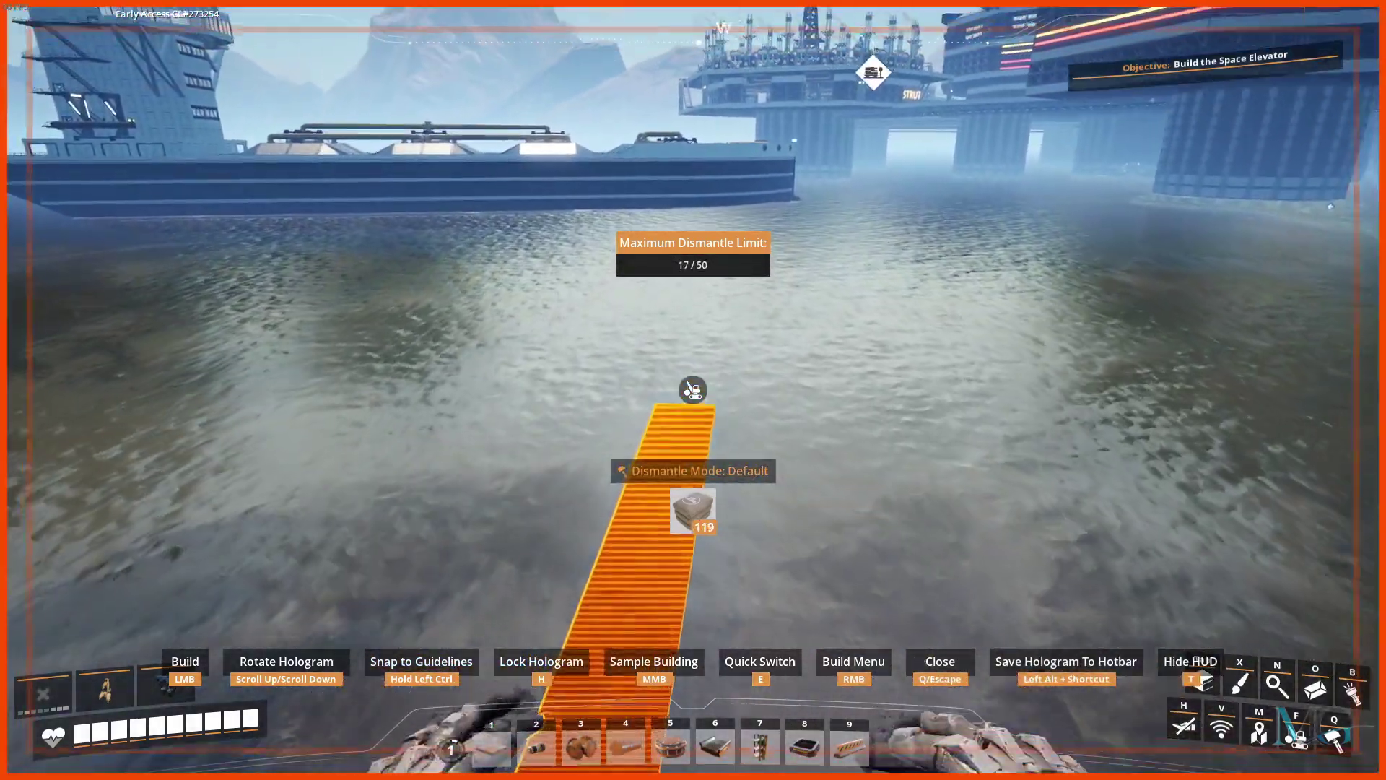
left_click(693, 390)
left_click(693, 390)
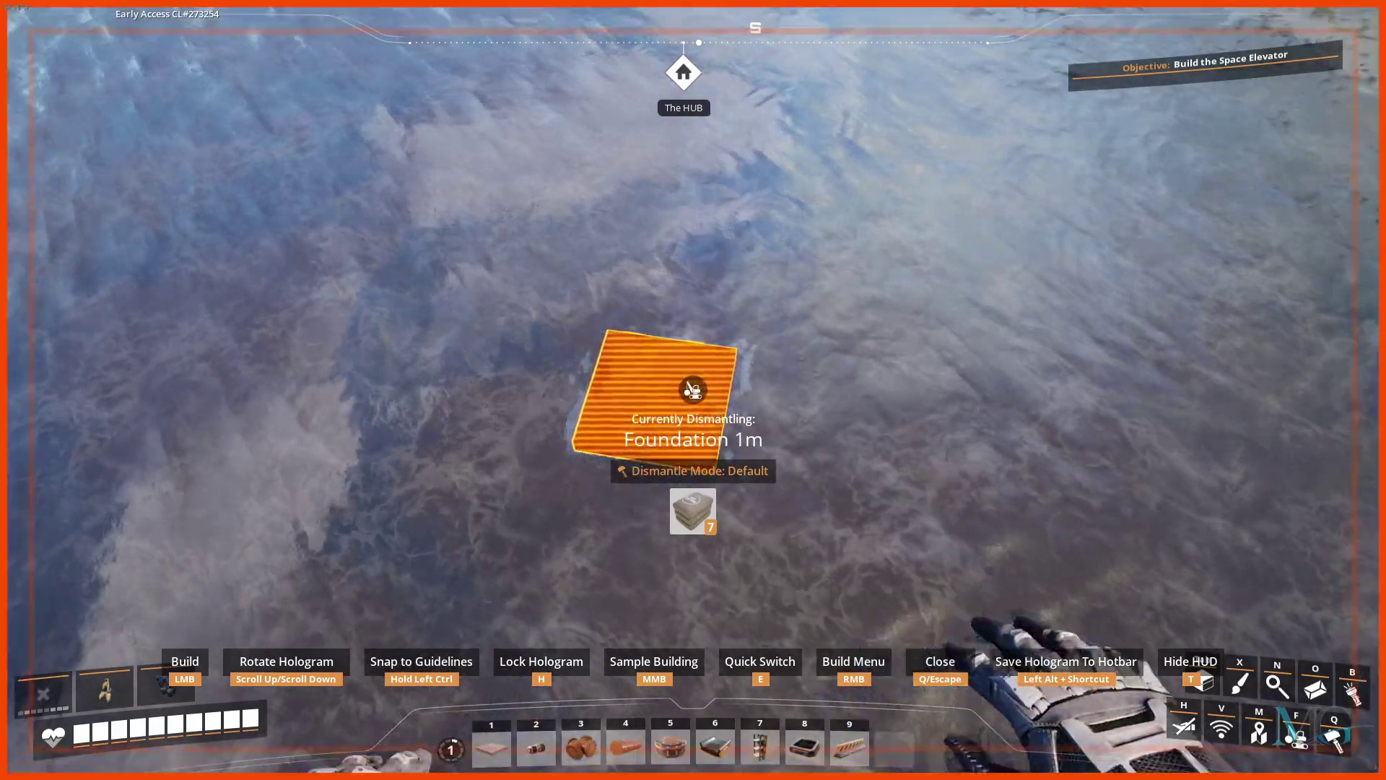
Step: Dismantle the last foundation, save over the Test Save slot, and switch to the browser
left_click(693, 390)
key("Escape")
key("Escape")
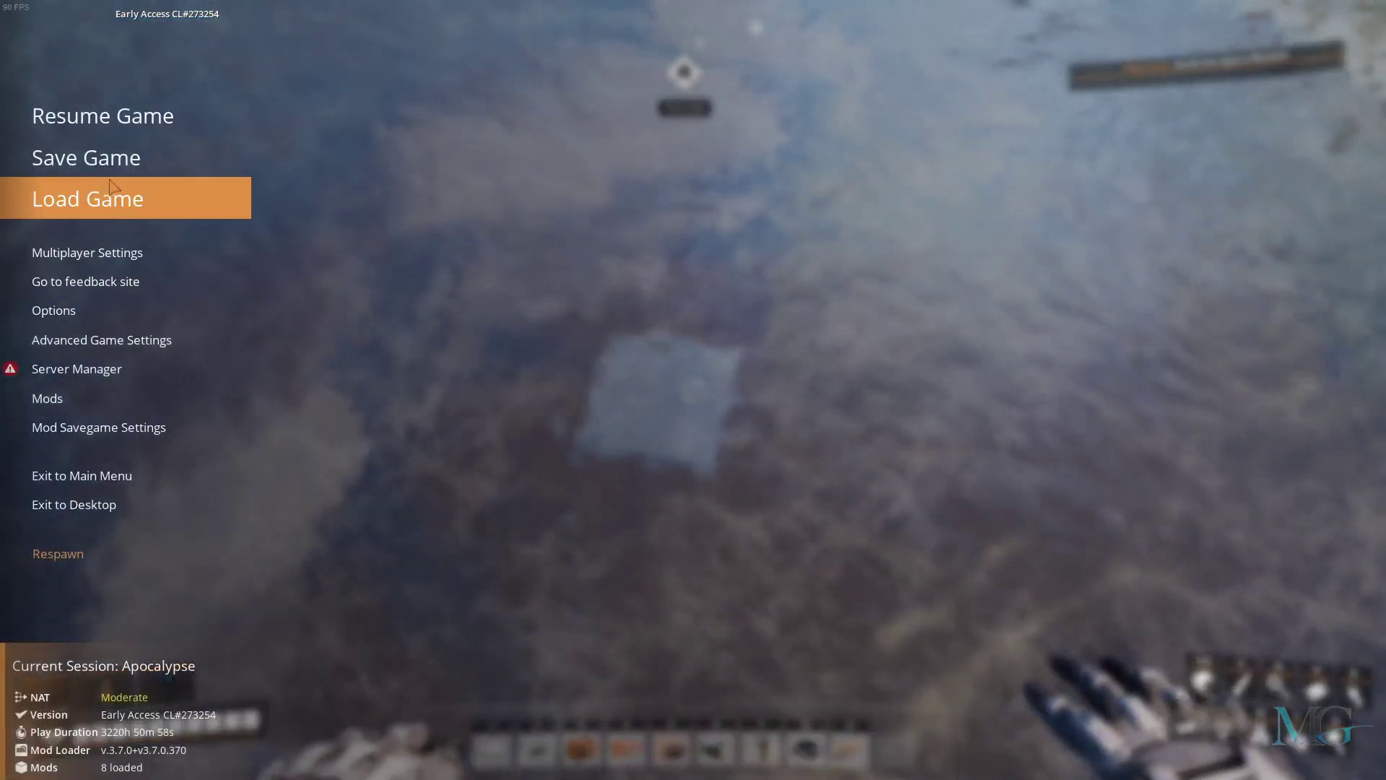
left_click(87, 157)
left_click(610, 177)
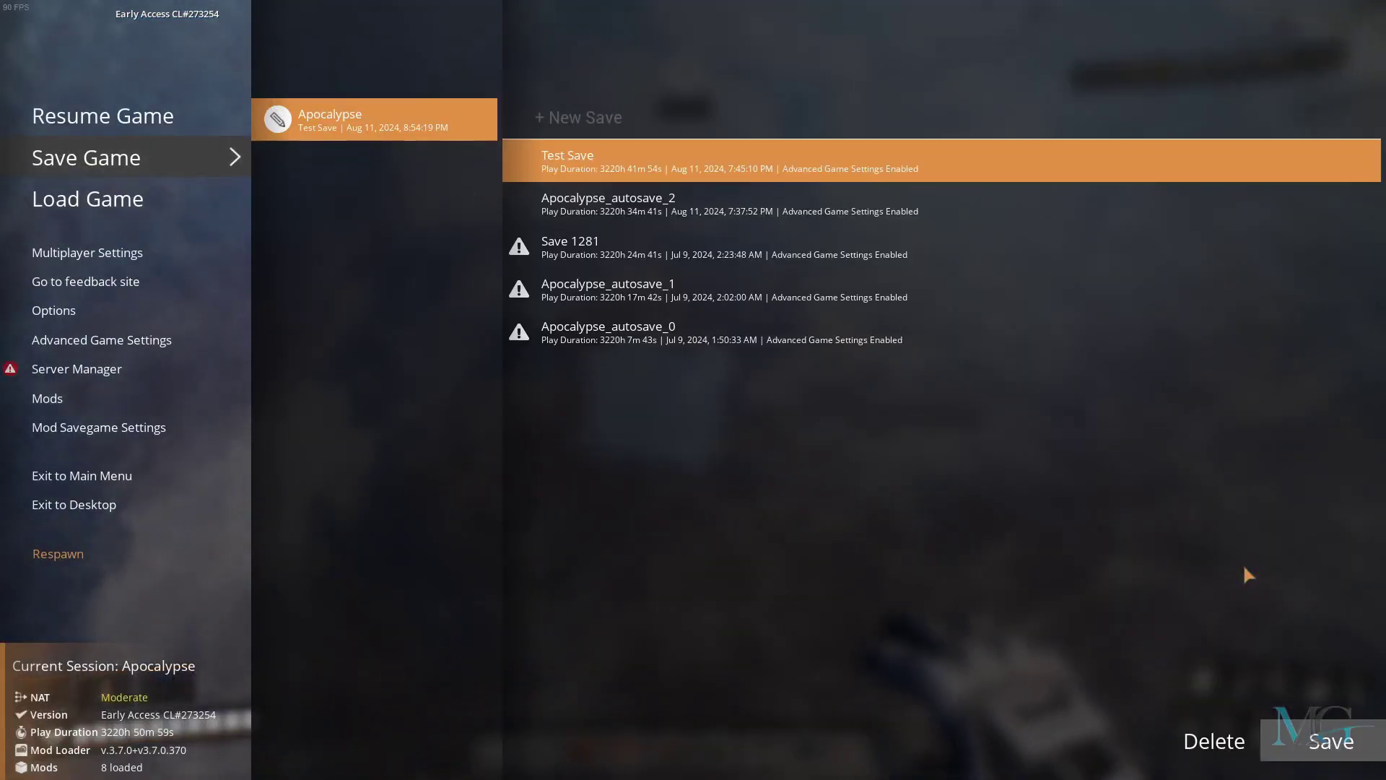
left_click(1331, 740)
left_click(583, 473)
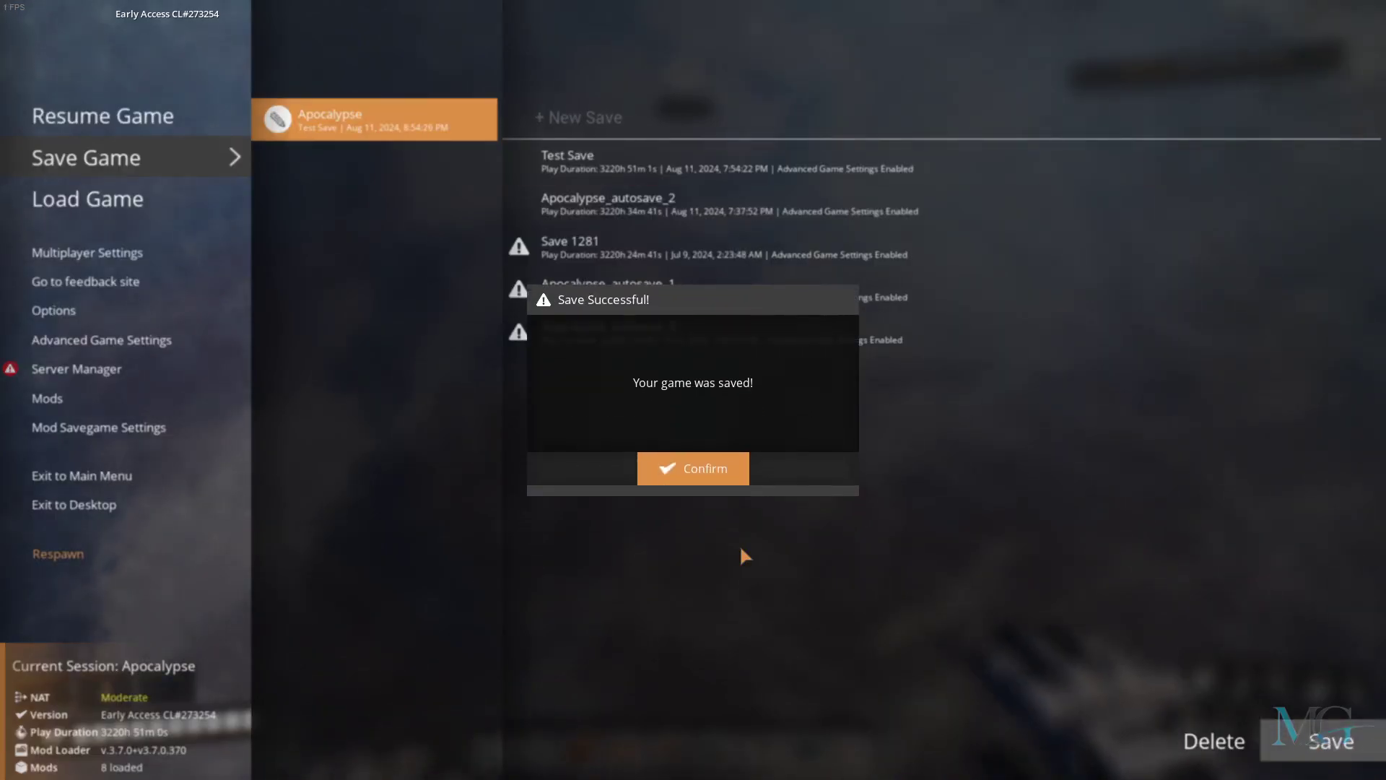
left_click(700, 477)
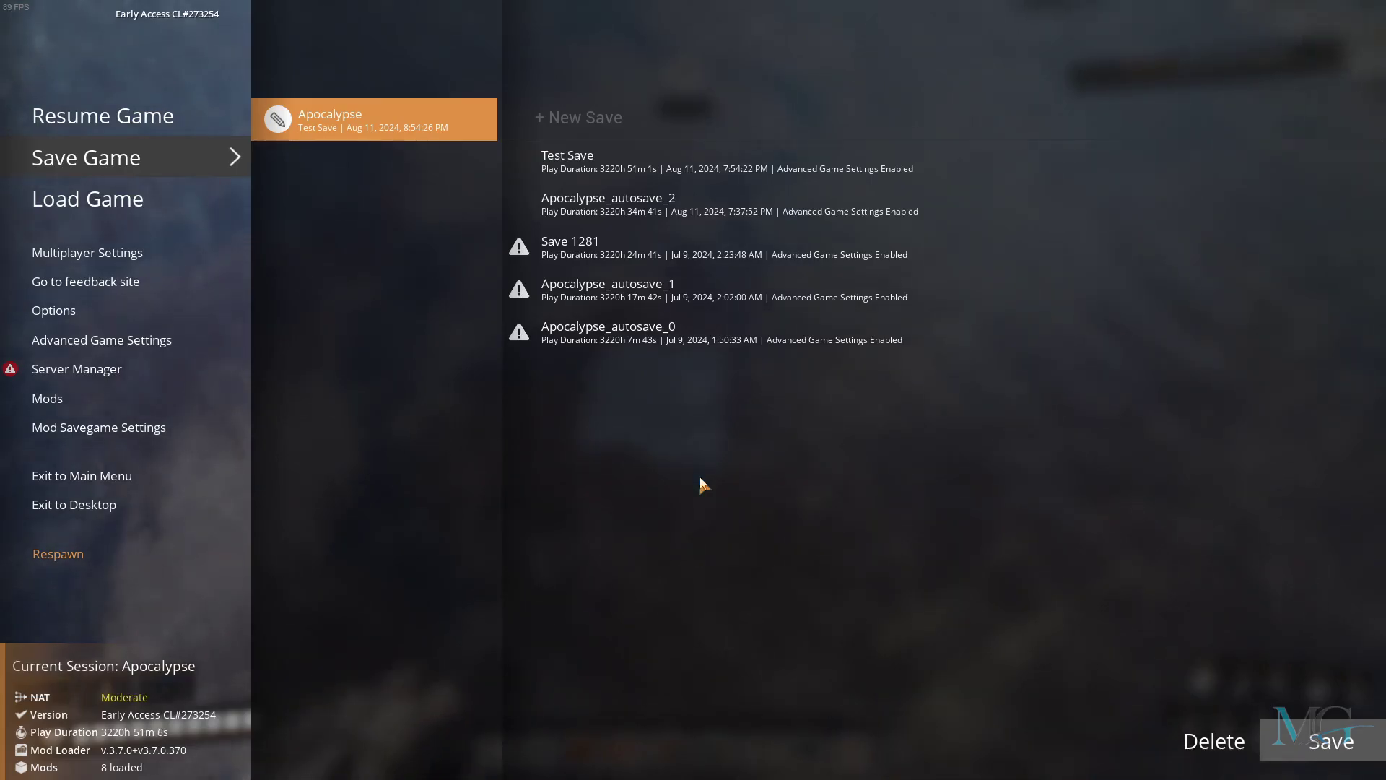
key("alt+Tab")
key("alt+Tab")
key("alt+Tab")
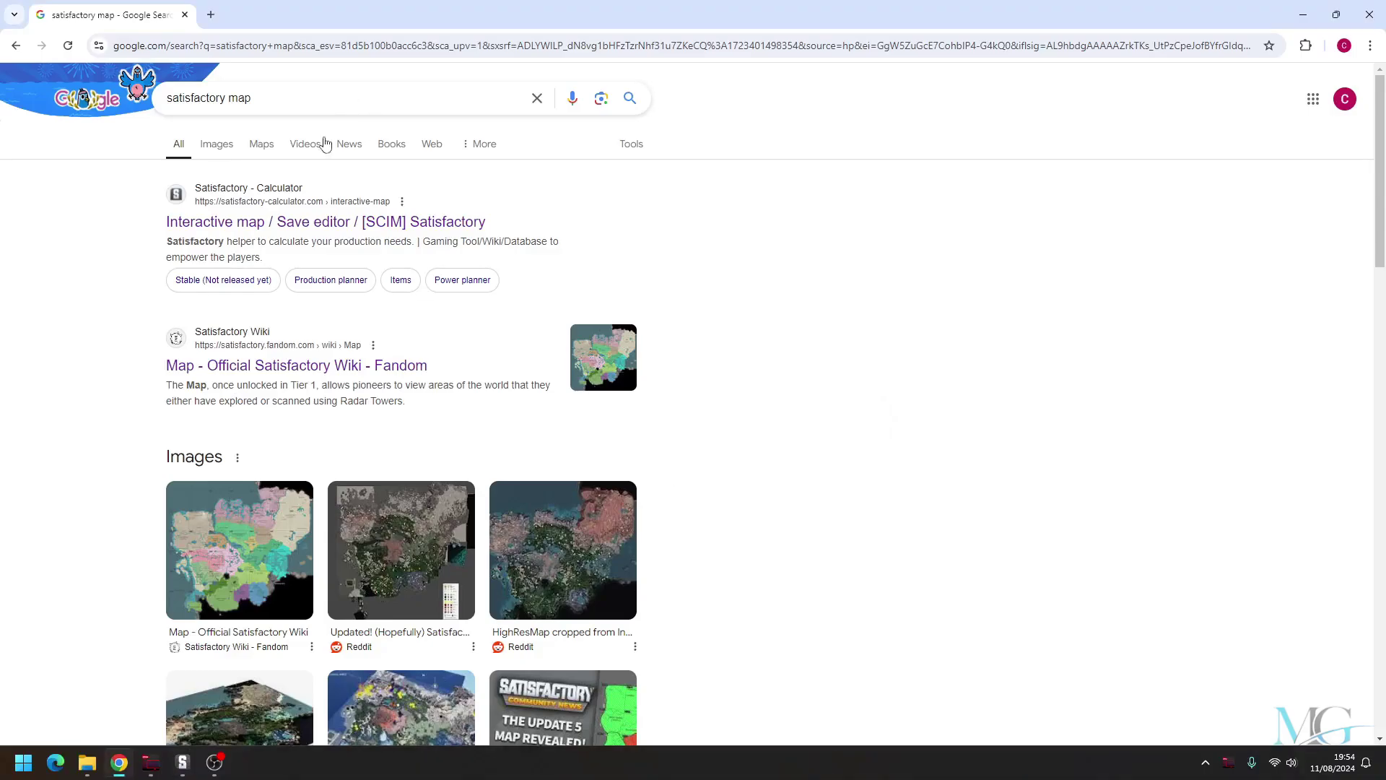
Step: Open Satisfactory Calculator's interactive map and load Test Save.sav into it
left_click(296, 222)
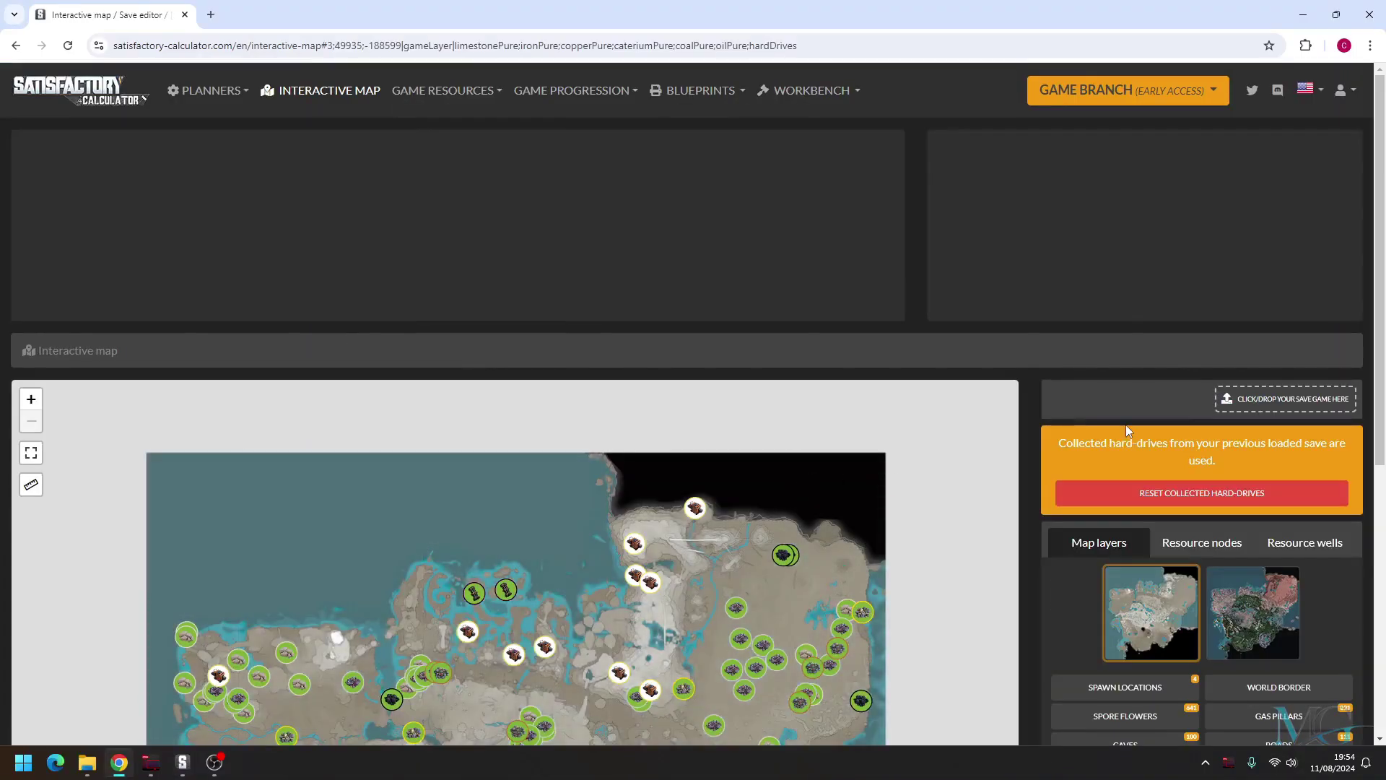
left_click_drag(1380, 203, 1383, 264)
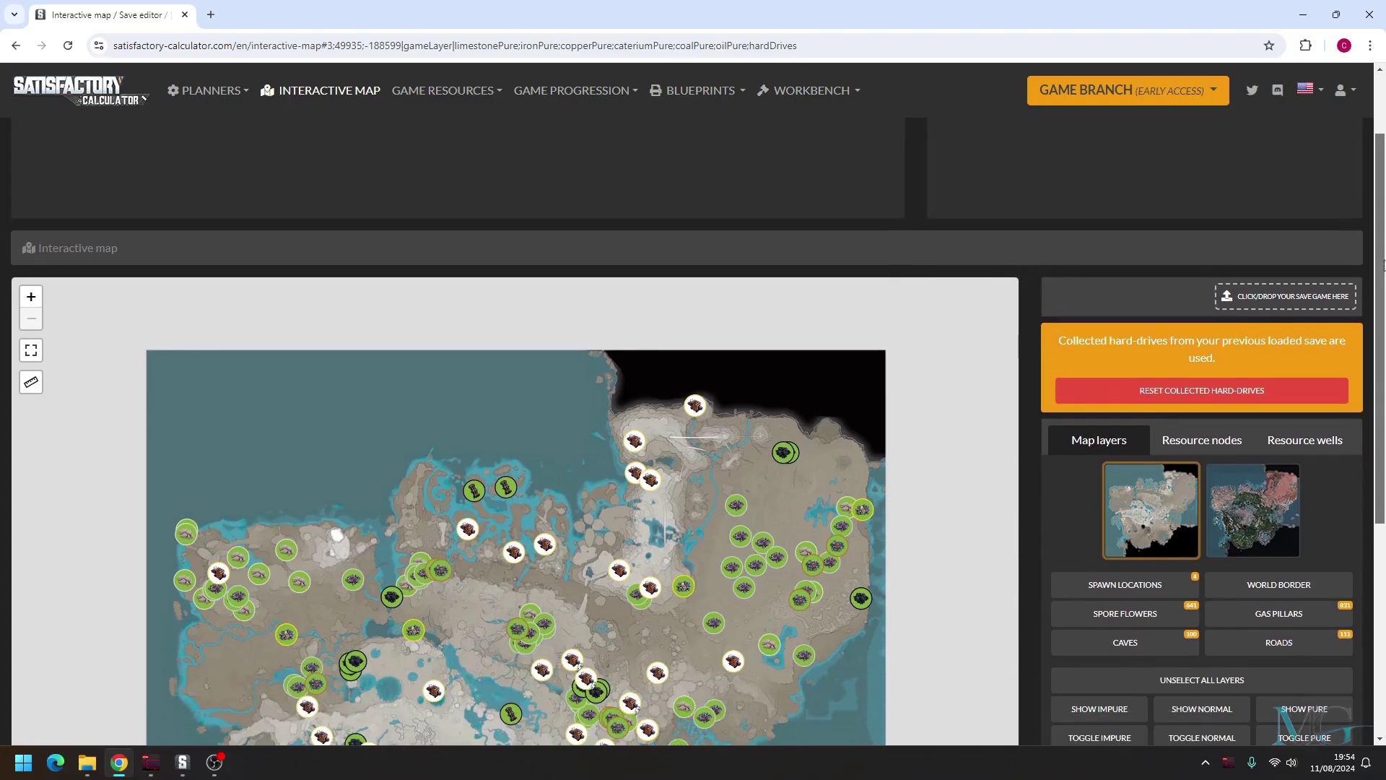
left_click(1291, 306)
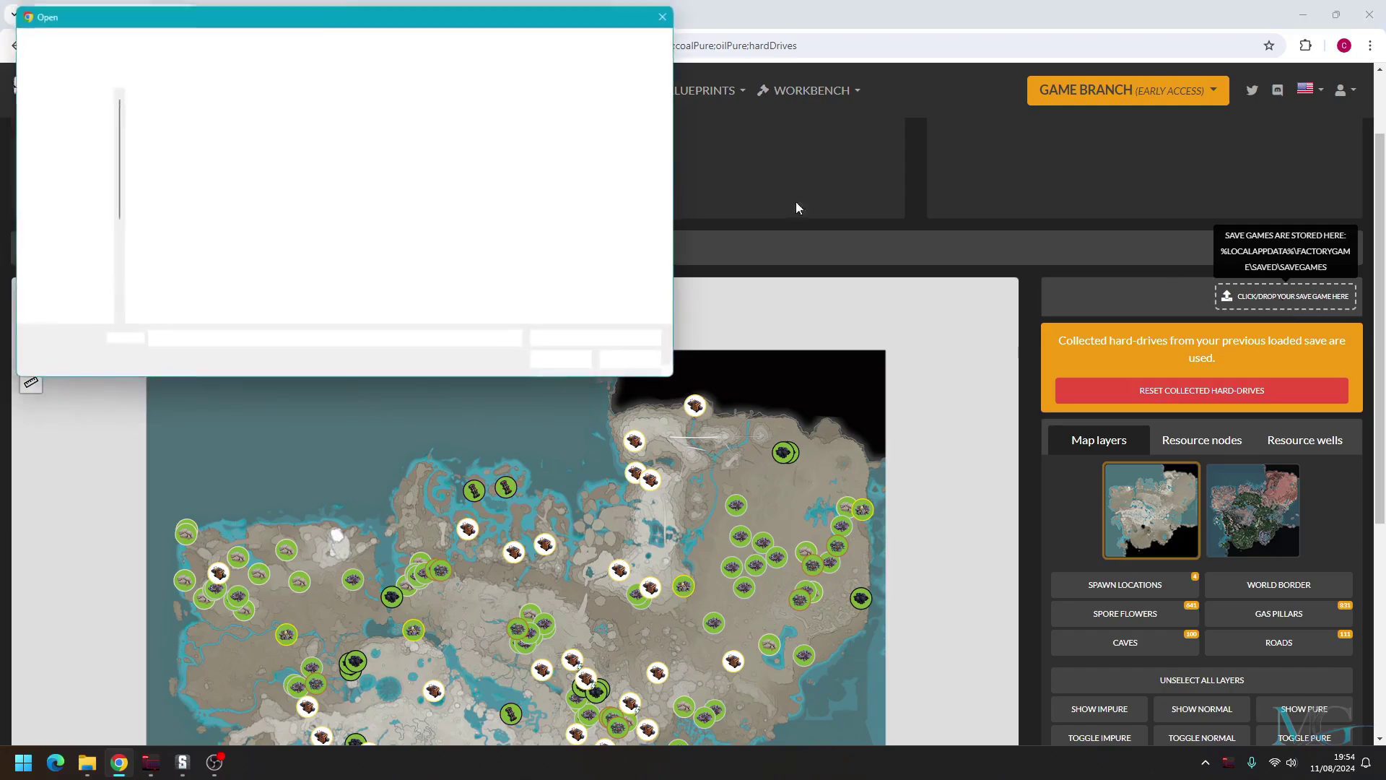
left_click(170, 118)
double_click(170, 118)
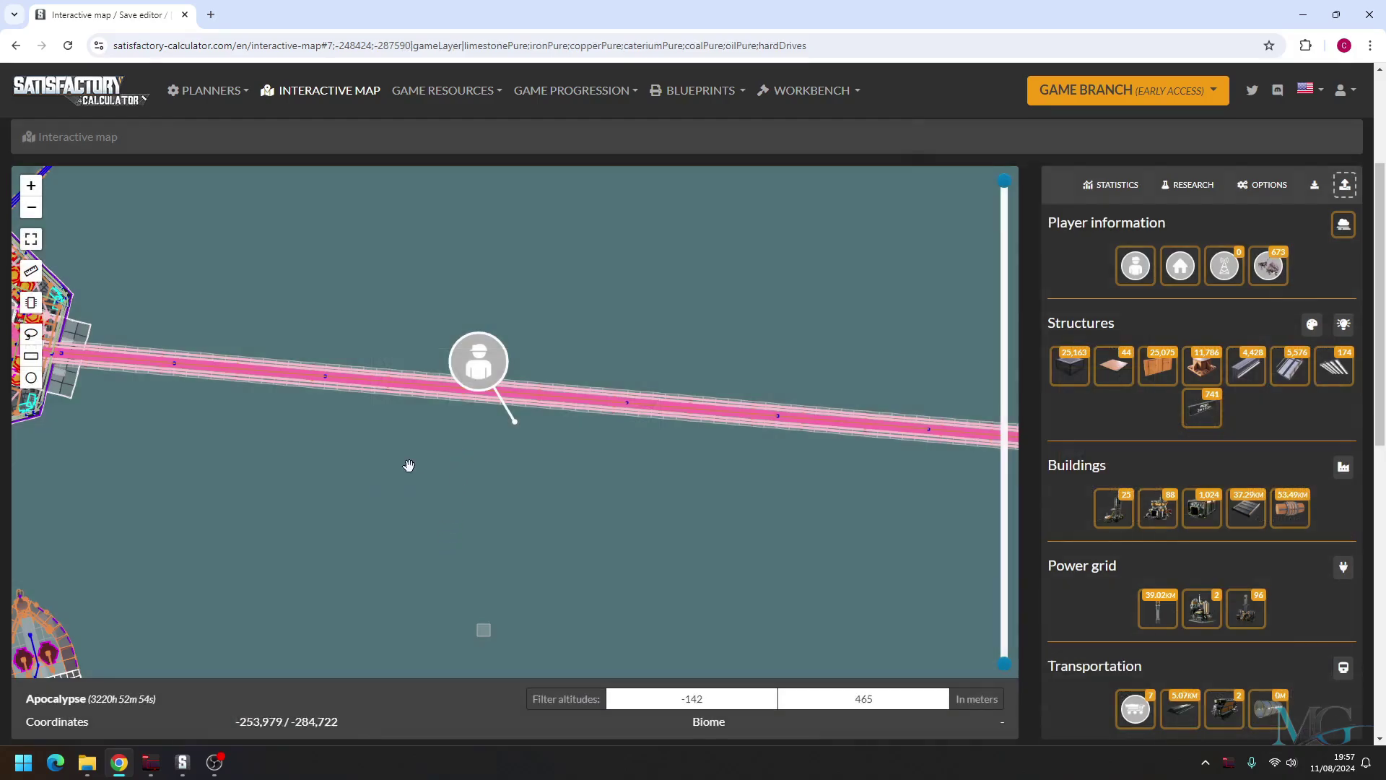
Step: Zoom to the base and rectangle-select the oil tanker, capturing 2315 items
left_click_drag(257, 566, 643, 297)
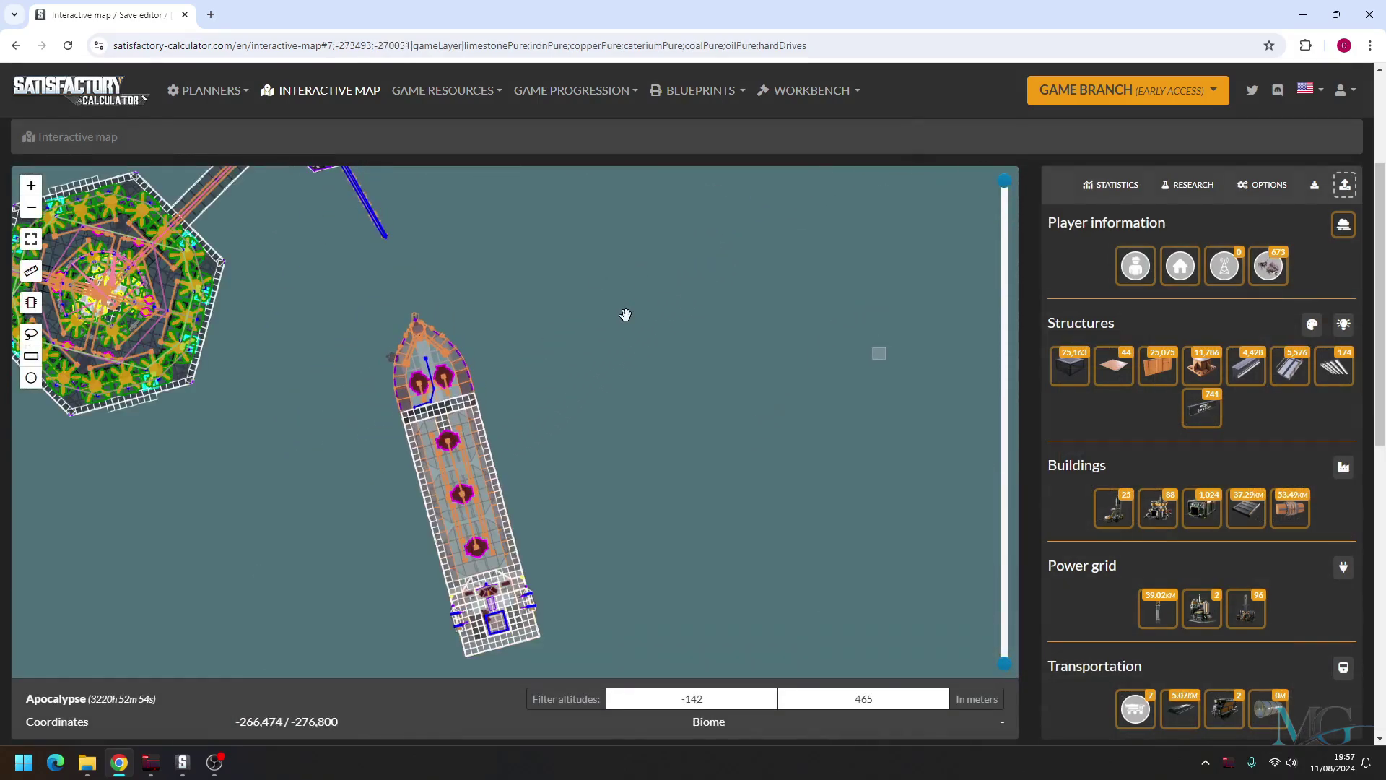
scroll(624, 442, "down", 1)
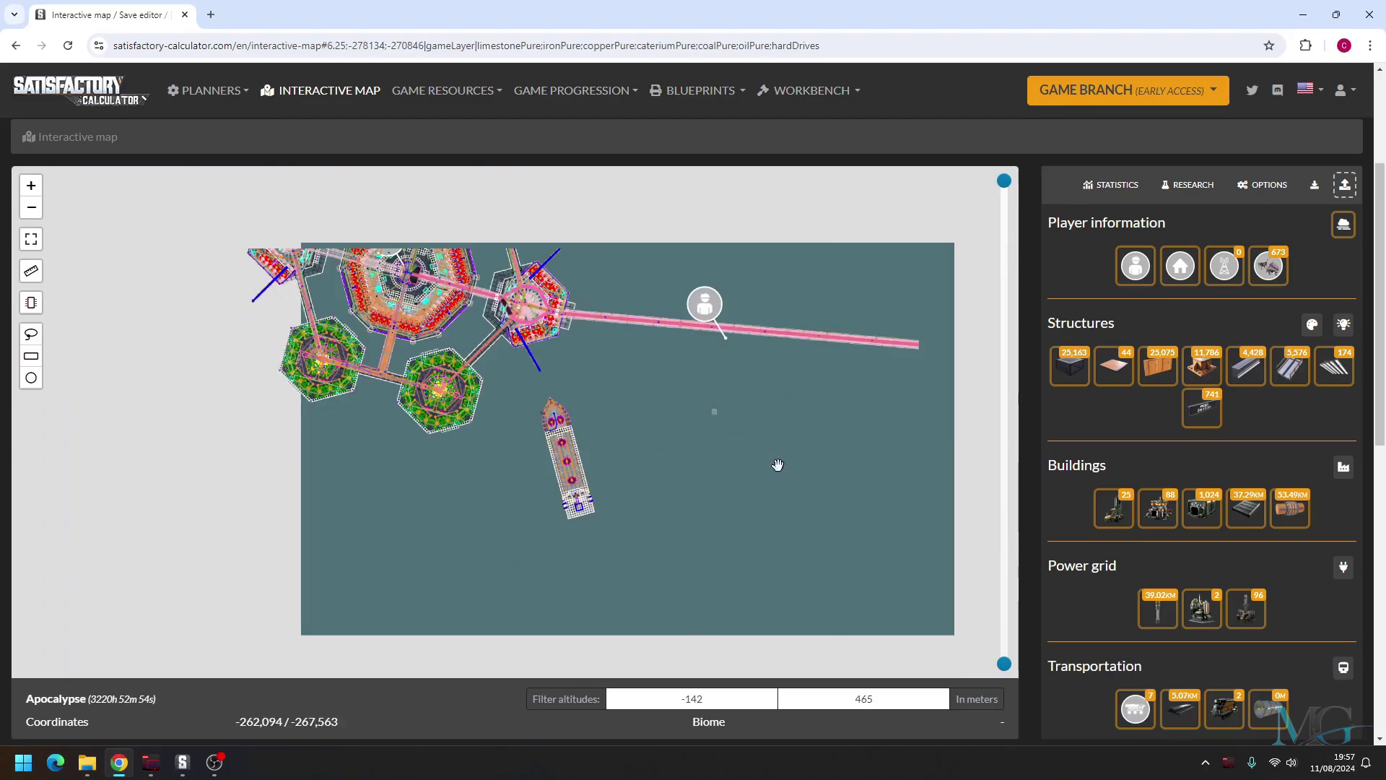
mouse_move(713, 418)
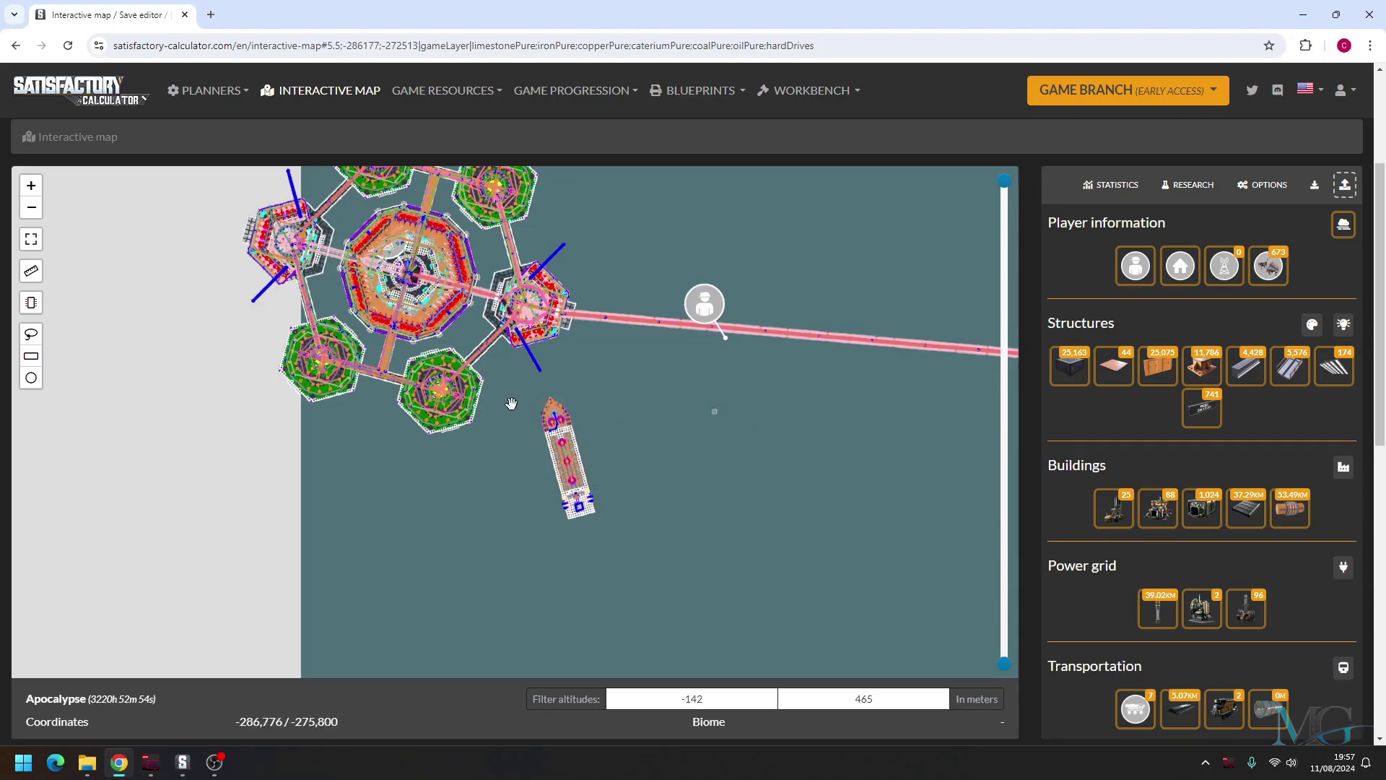
left_click(31, 355)
mouse_move(409, 406)
left_click_drag(523, 385, 616, 546)
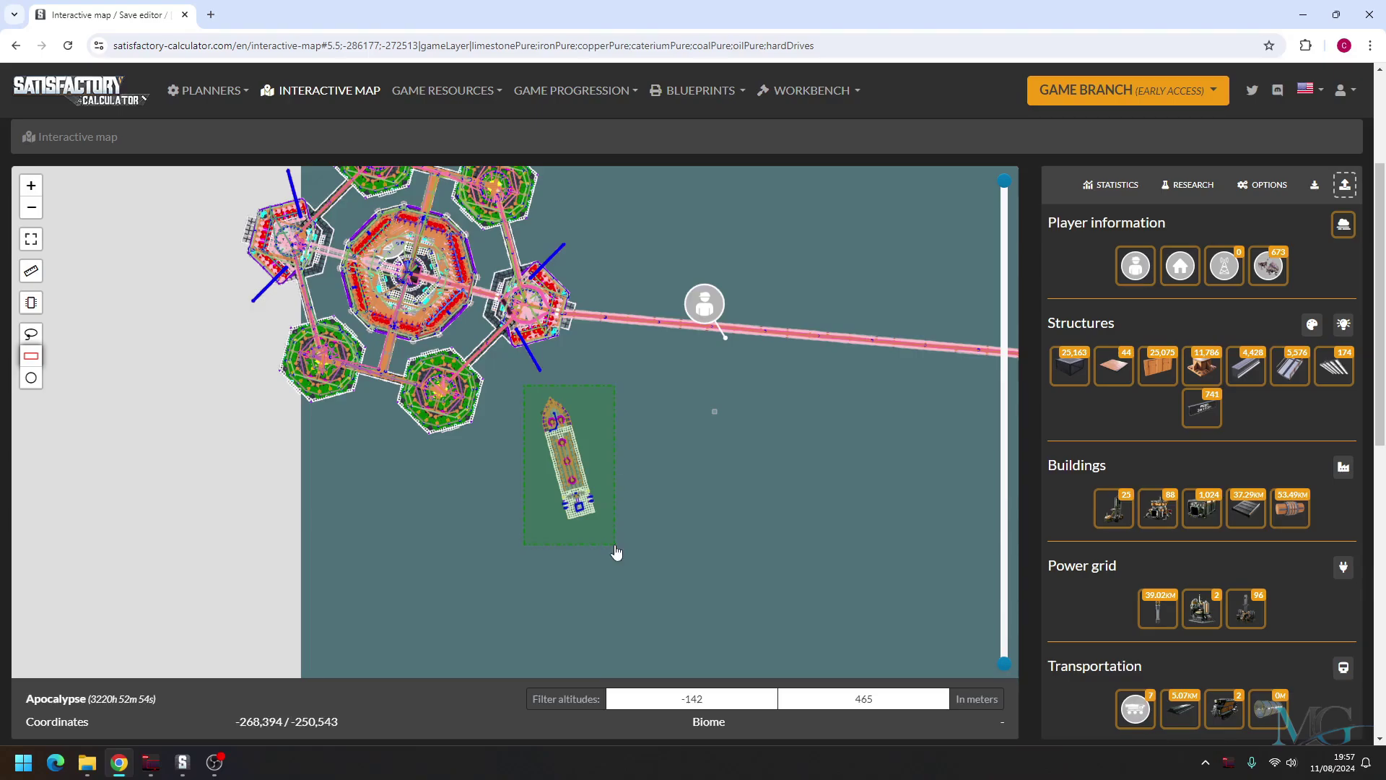
left_click_drag(614, 546, 728, 592)
left_click_drag(727, 592, 613, 535)
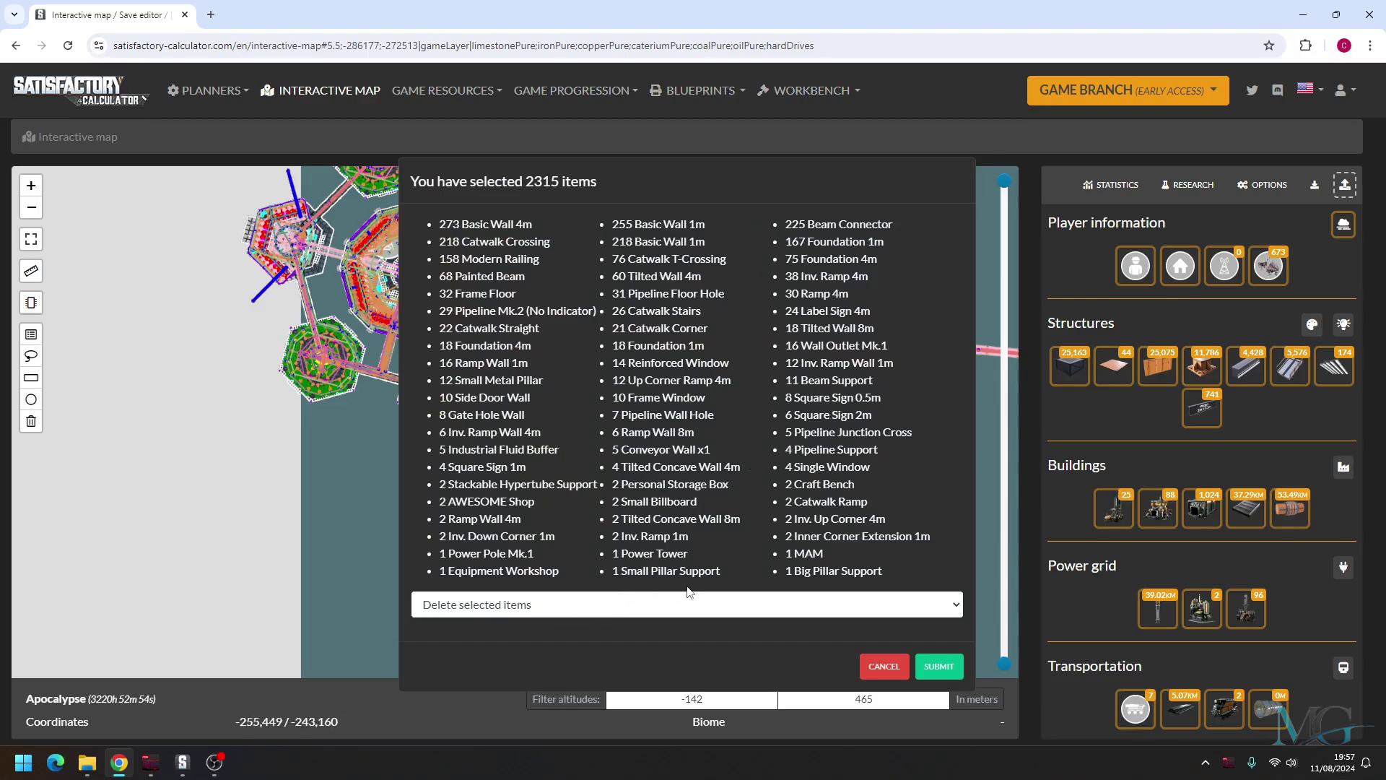
Step: Copy the selected oil tanker items
left_click(957, 607)
scroll(650, 452, "down", 1)
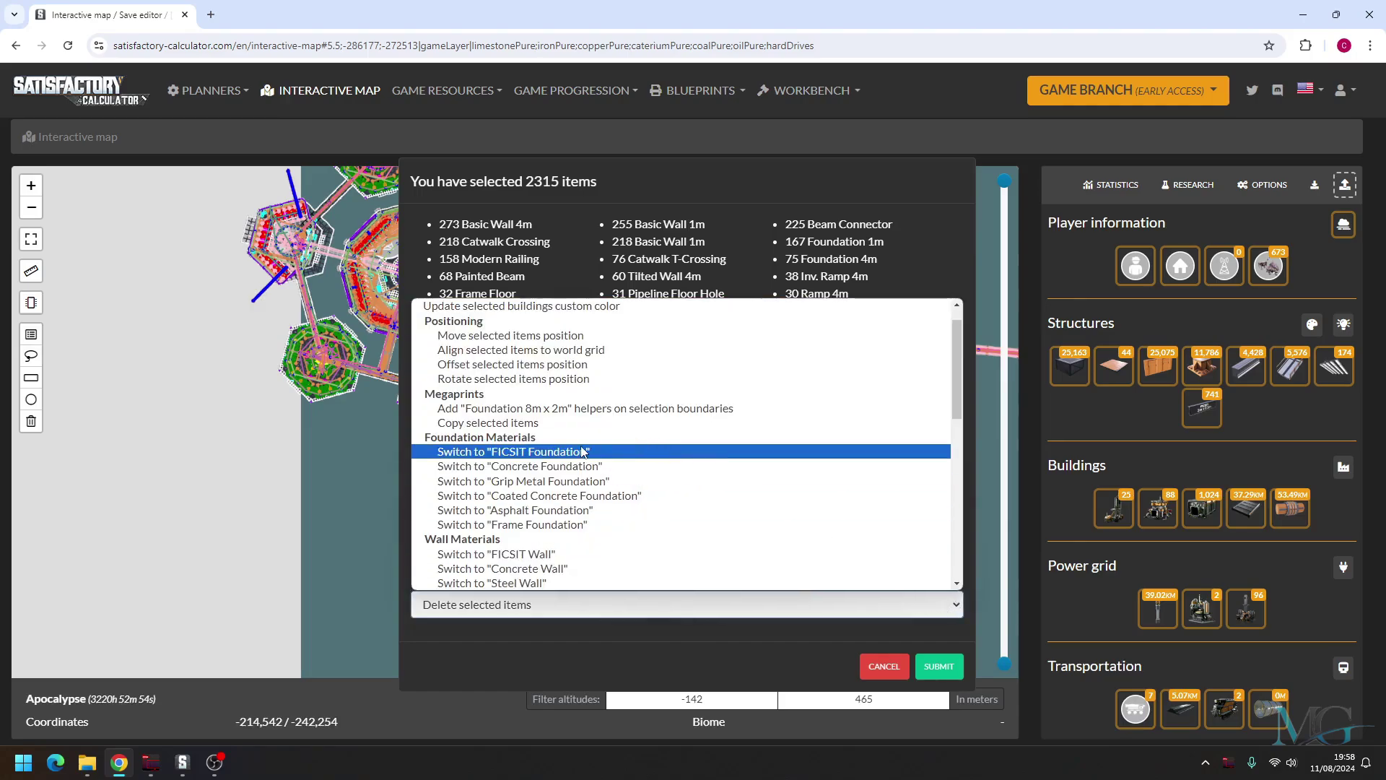
left_click(502, 425)
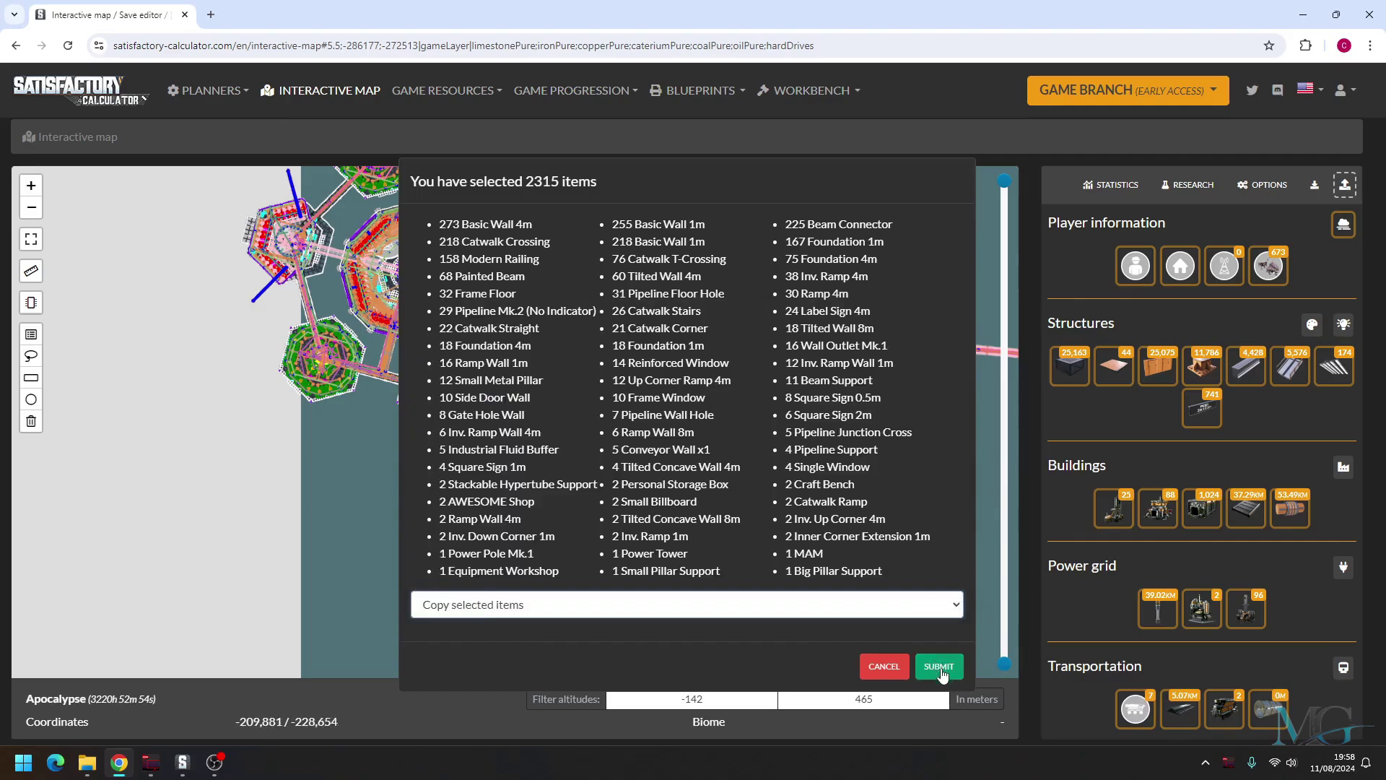
left_click(939, 665)
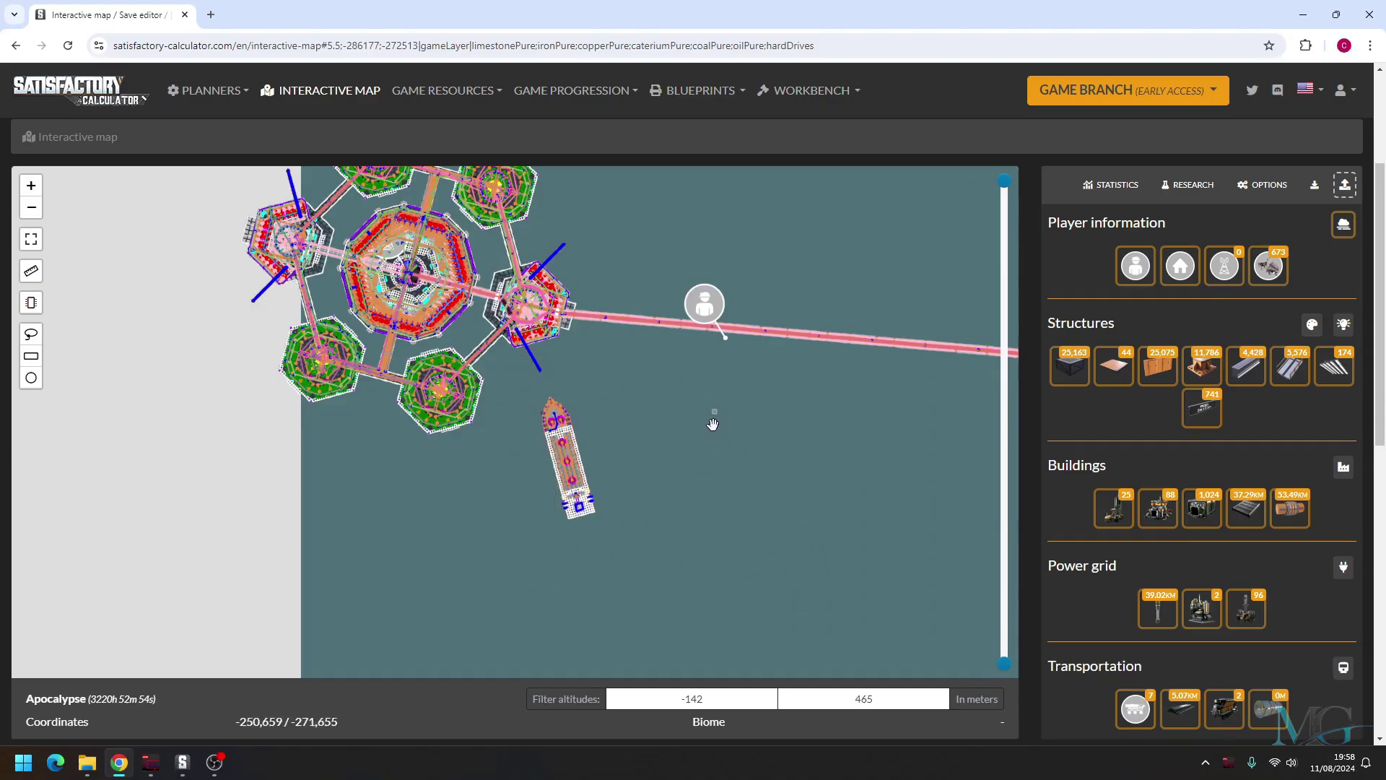
Step: Paste the 2564 copied items onto the small foundation using 'Top of pasting object'
mouse_move(715, 413)
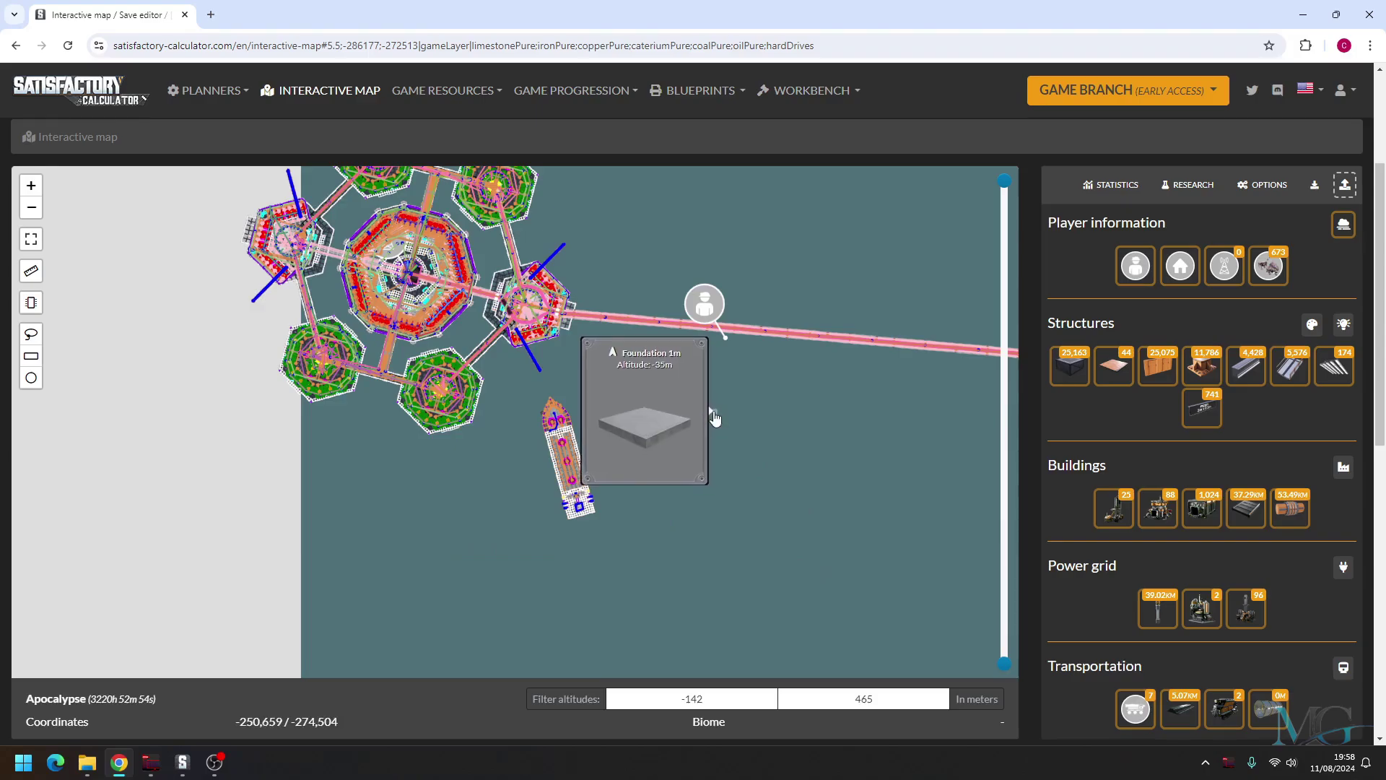
right_click(715, 418)
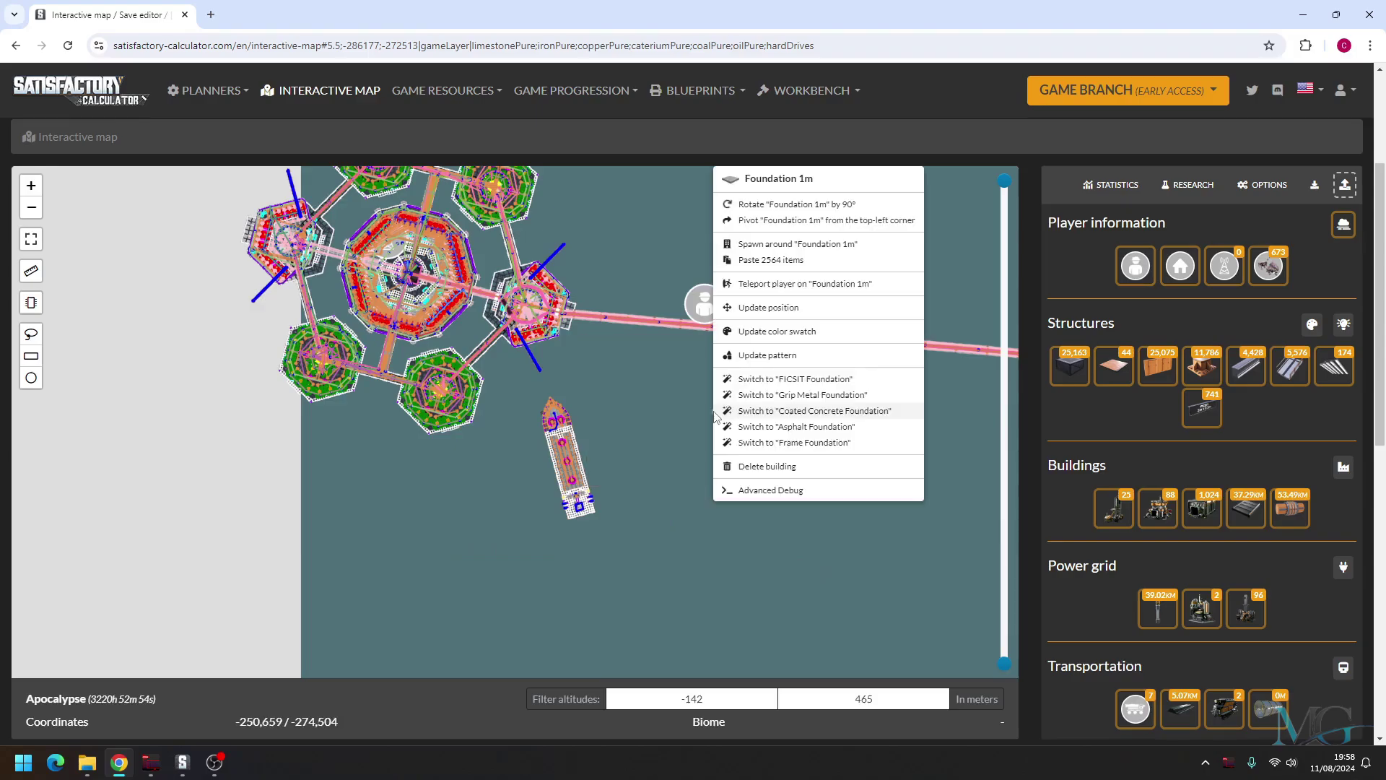
left_click(786, 261)
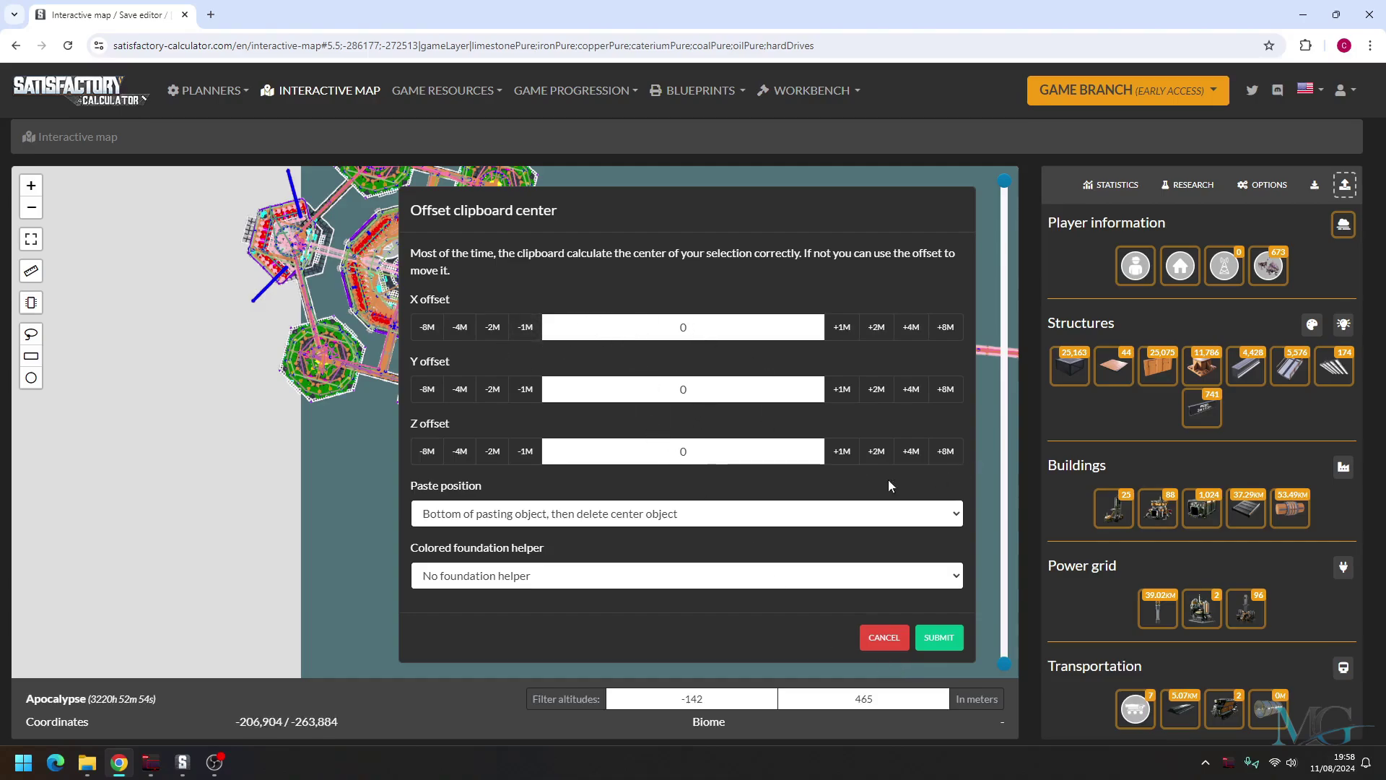
left_click(452, 512)
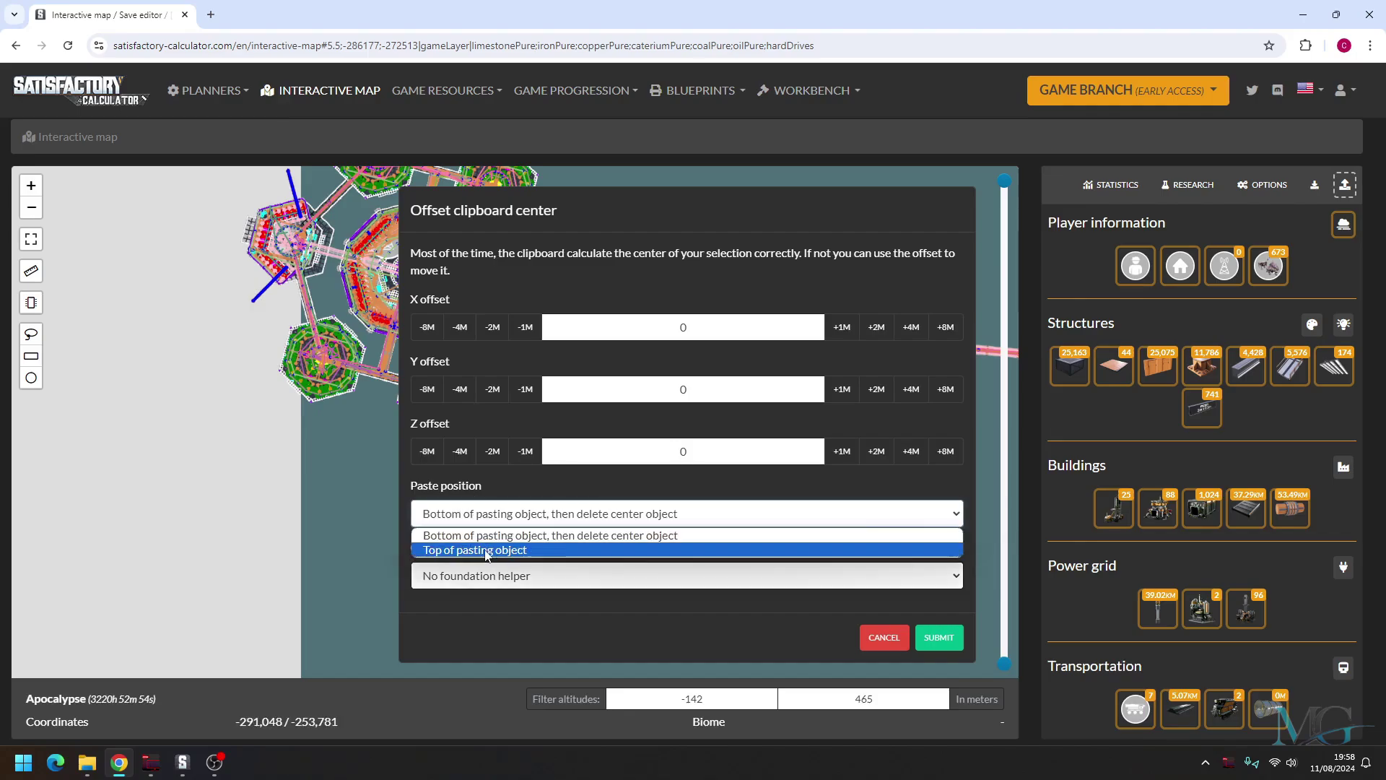
left_click(486, 551)
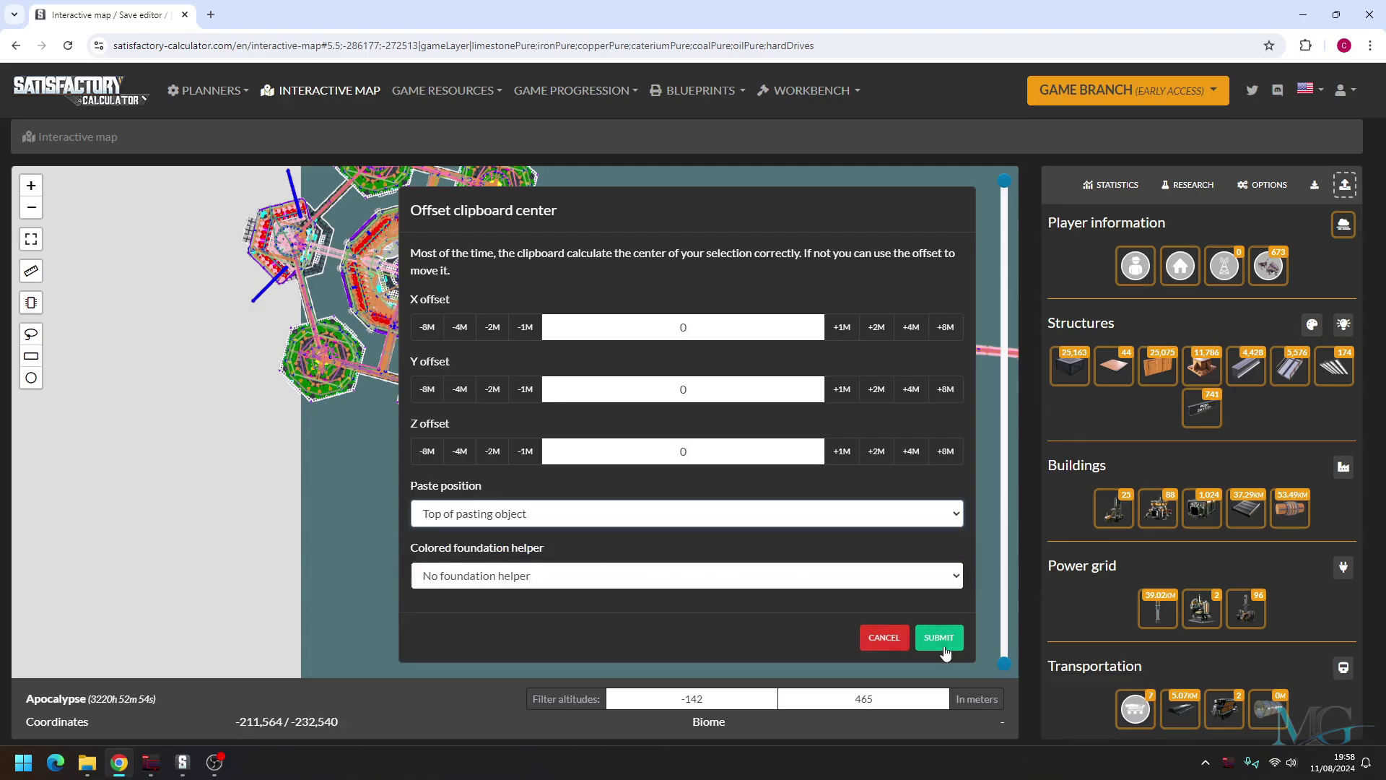
left_click(939, 638)
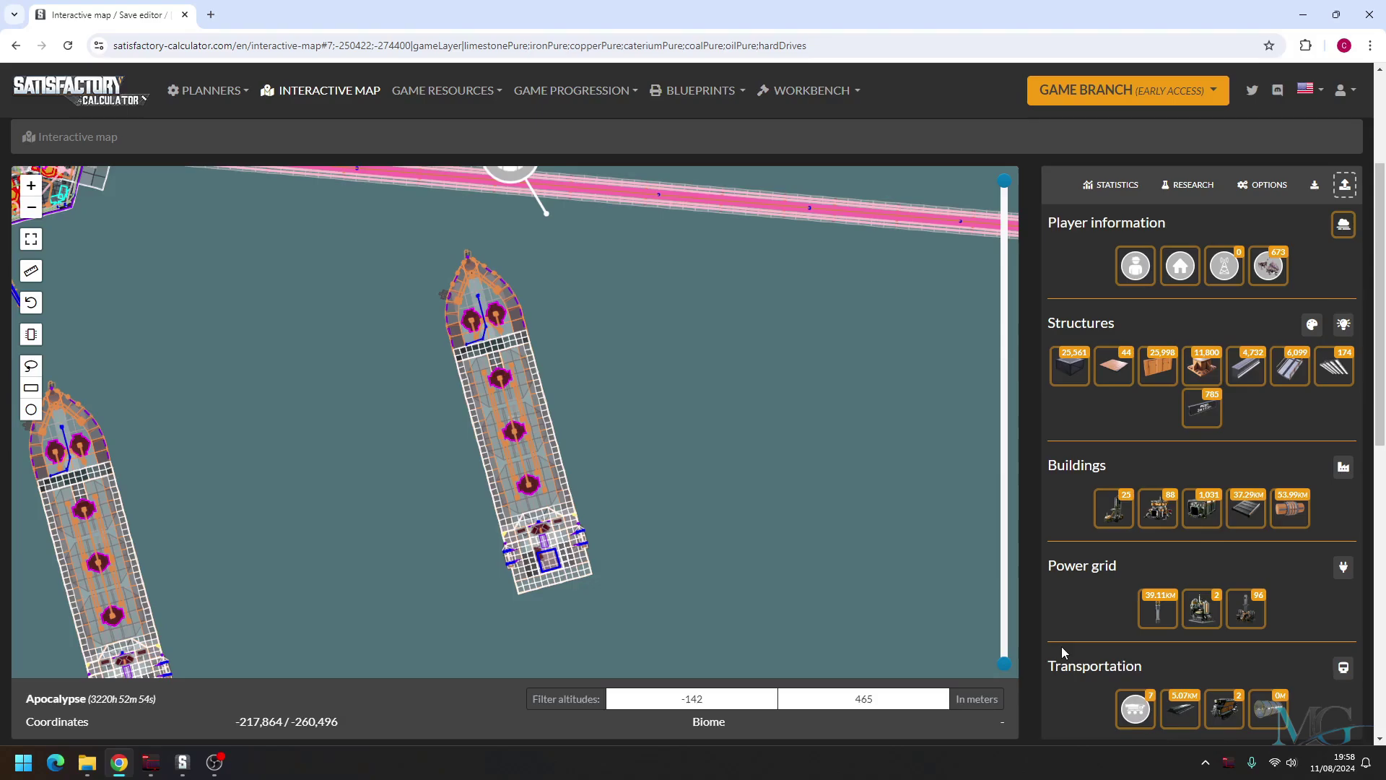
Step: Download the edited save with changes included as the _CALCULATOR file
scroll(611, 432, "down", 1)
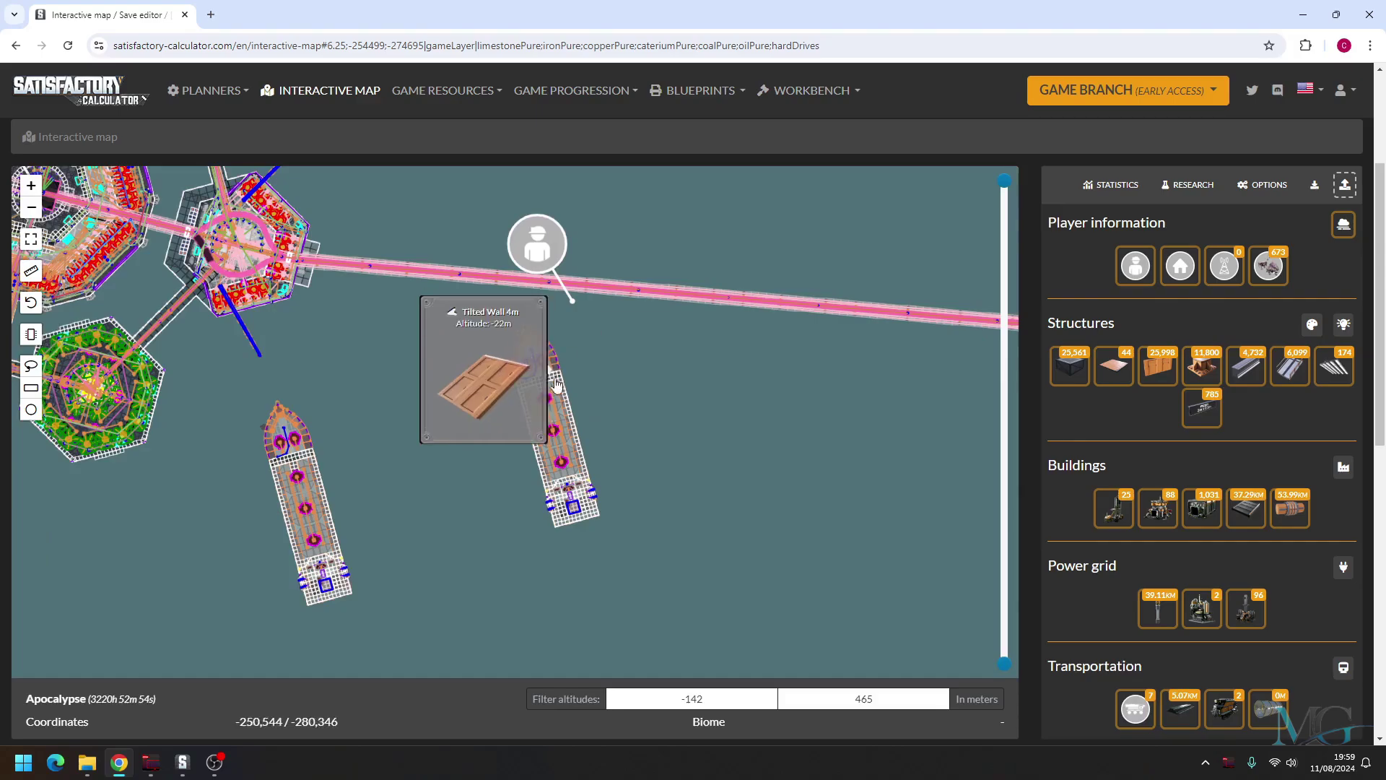
left_click(1314, 187)
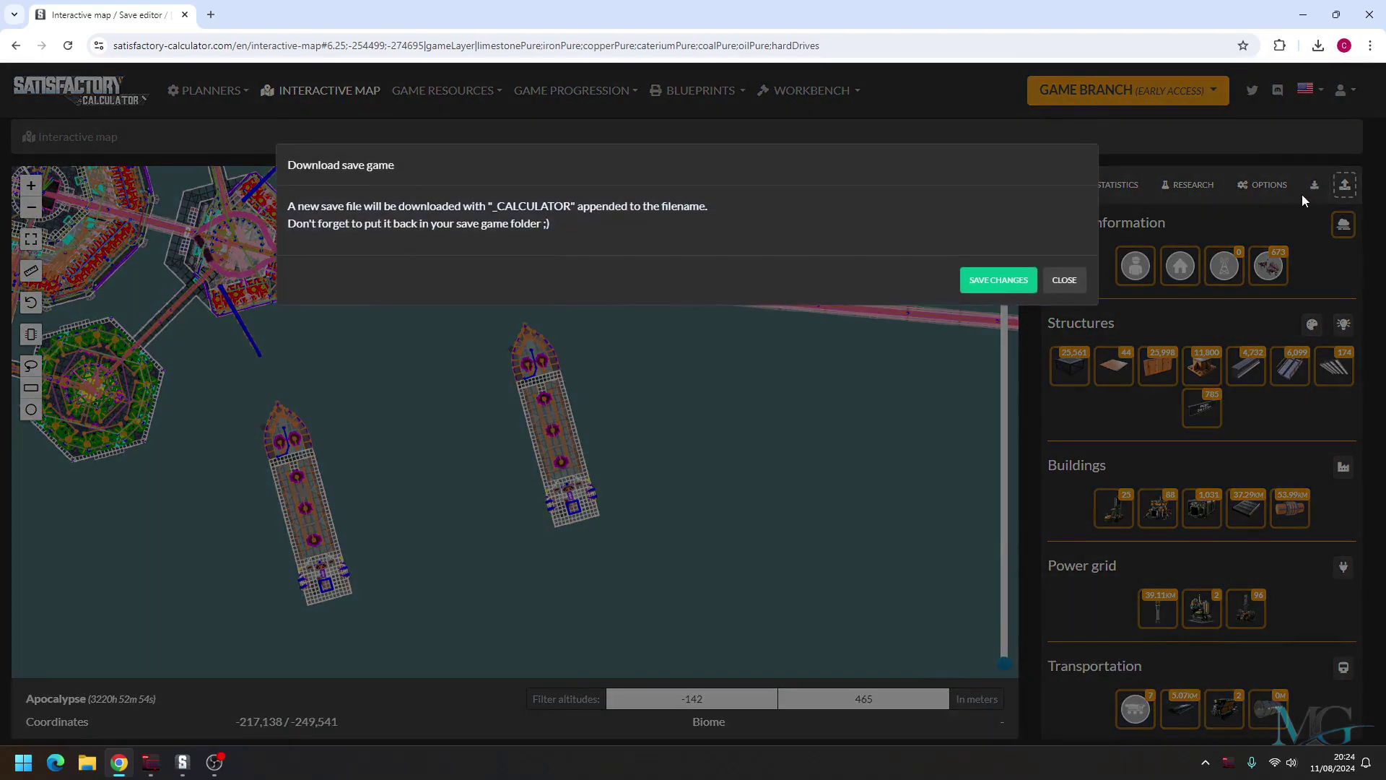
left_click(990, 280)
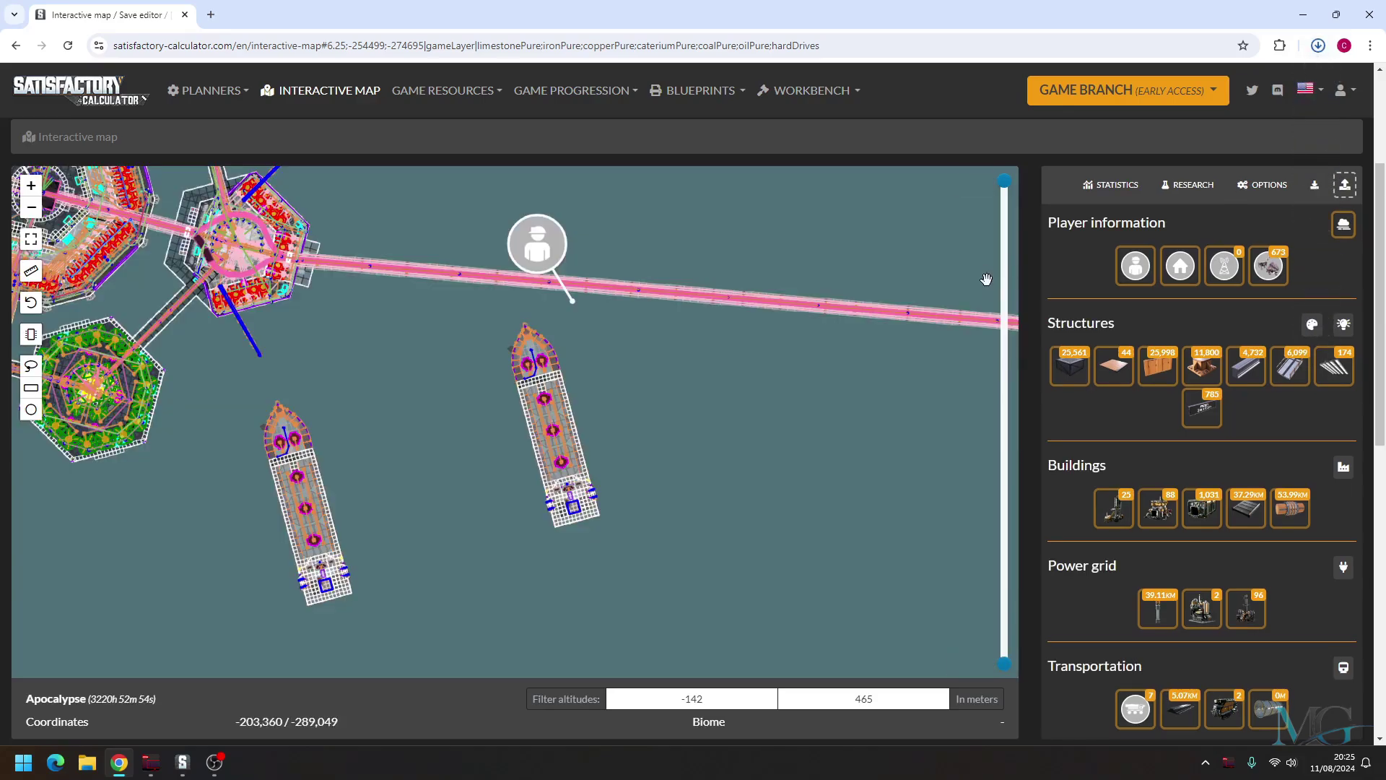
Step: Move the downloaded save from Downloads into the SaveGames folder
left_click(87, 762)
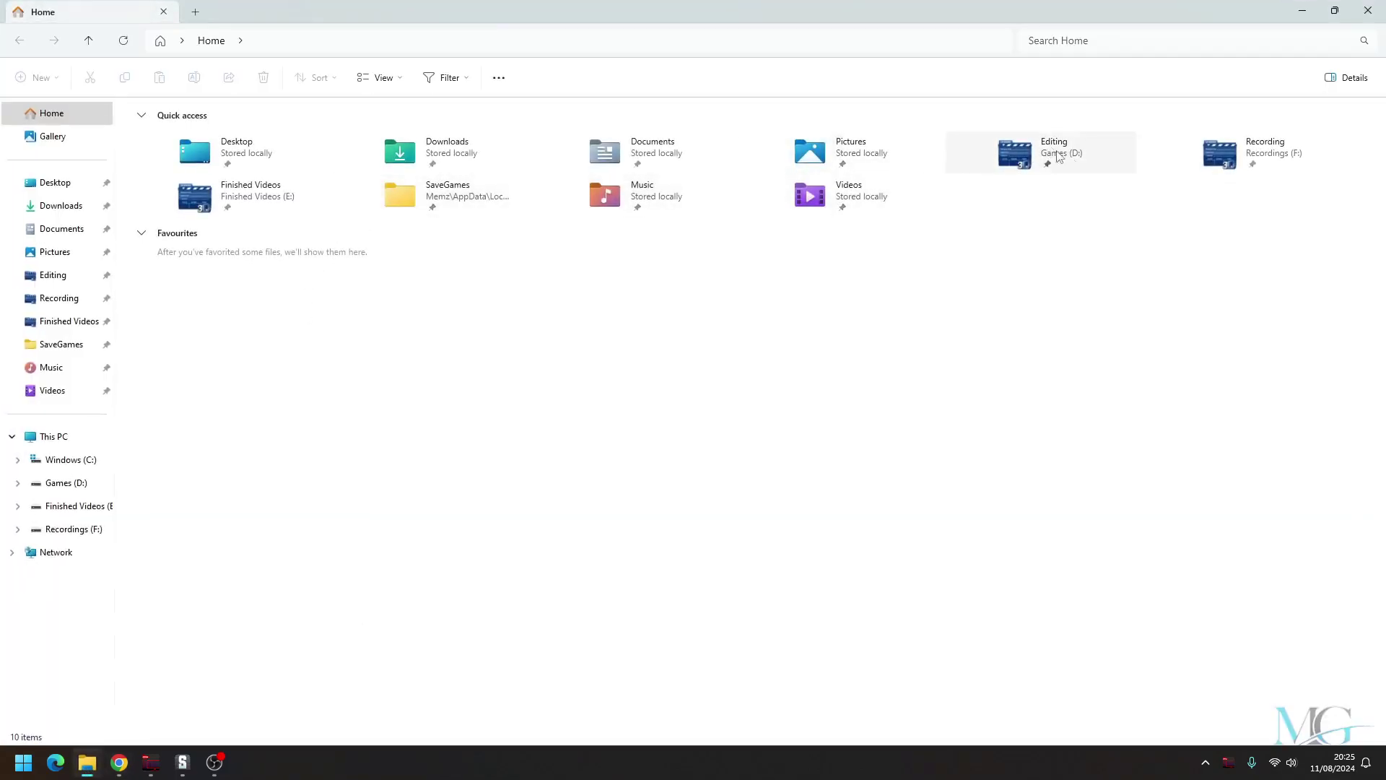
left_click(490, 158)
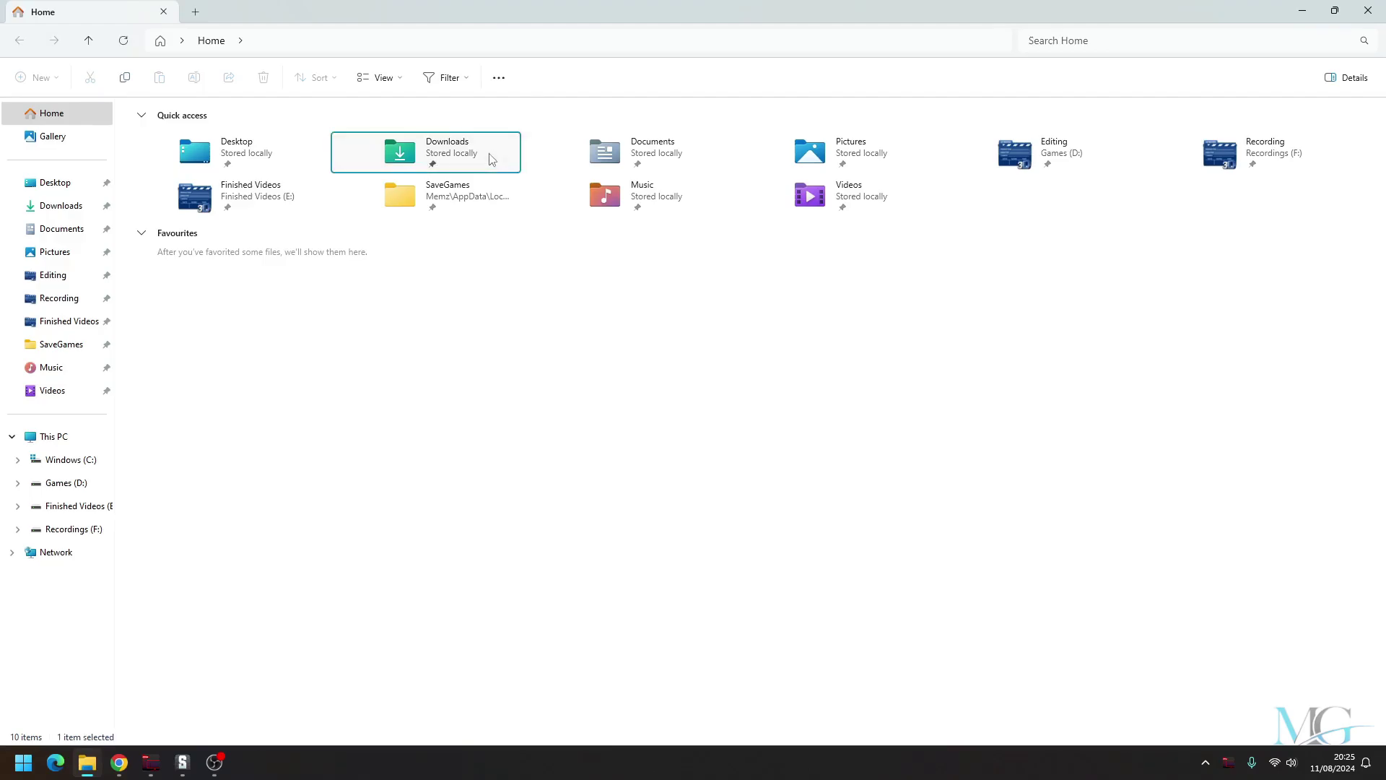
double_click(489, 164)
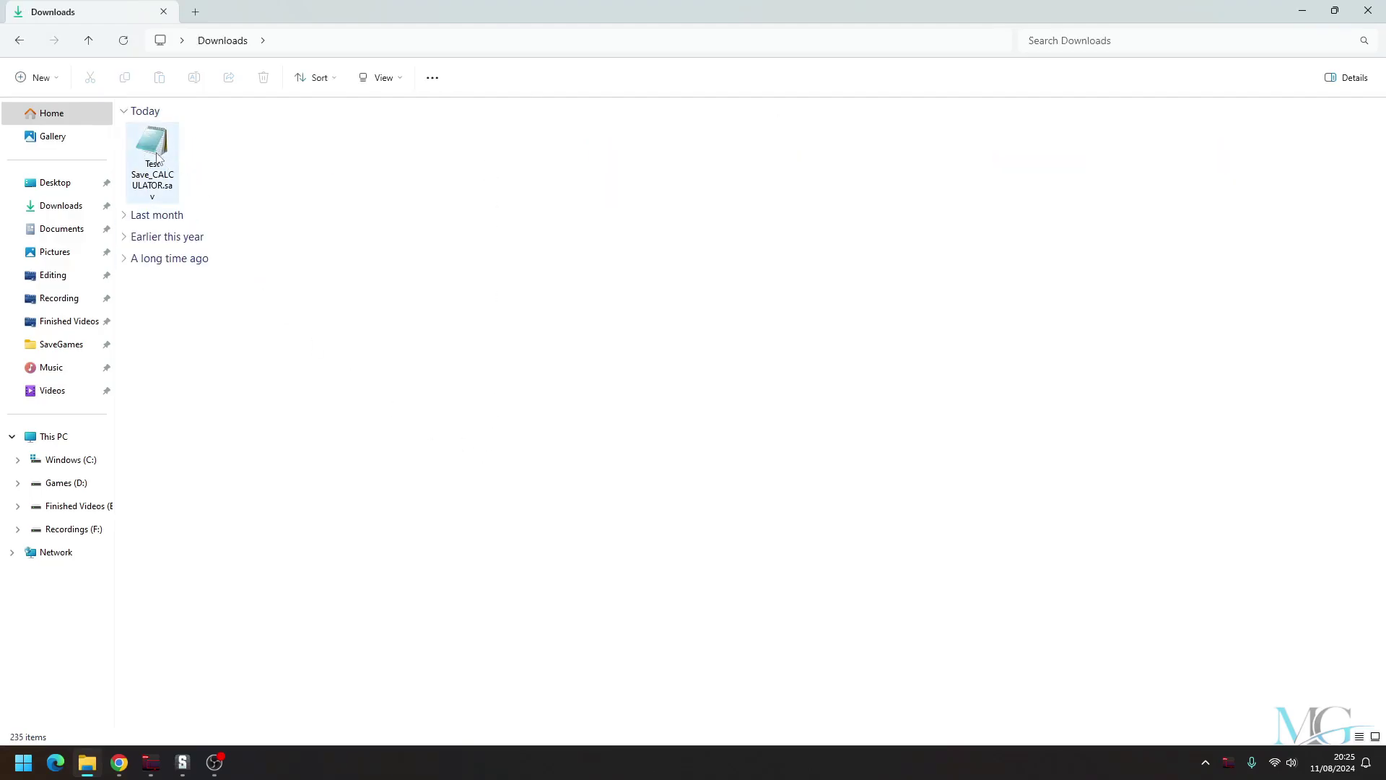
left_click_drag(157, 155, 73, 348)
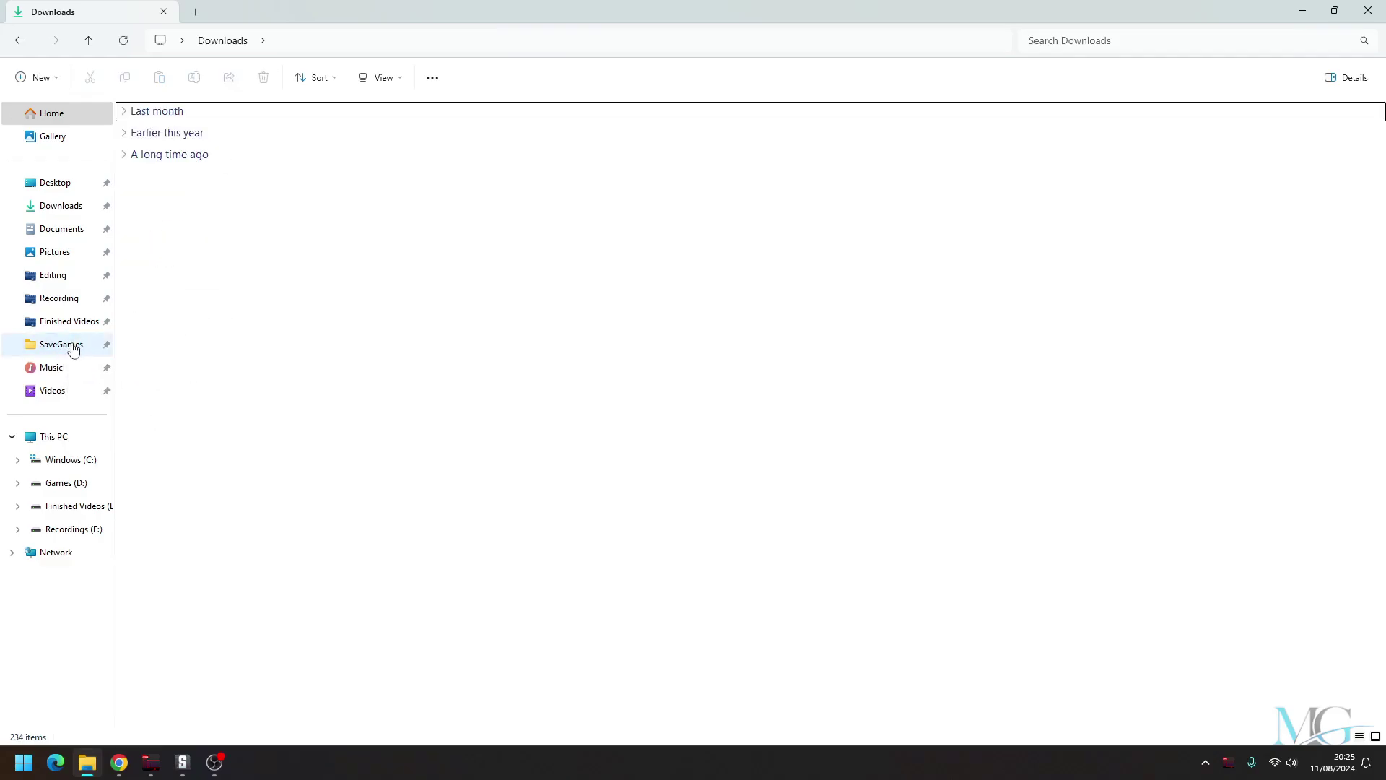
left_click(72, 347)
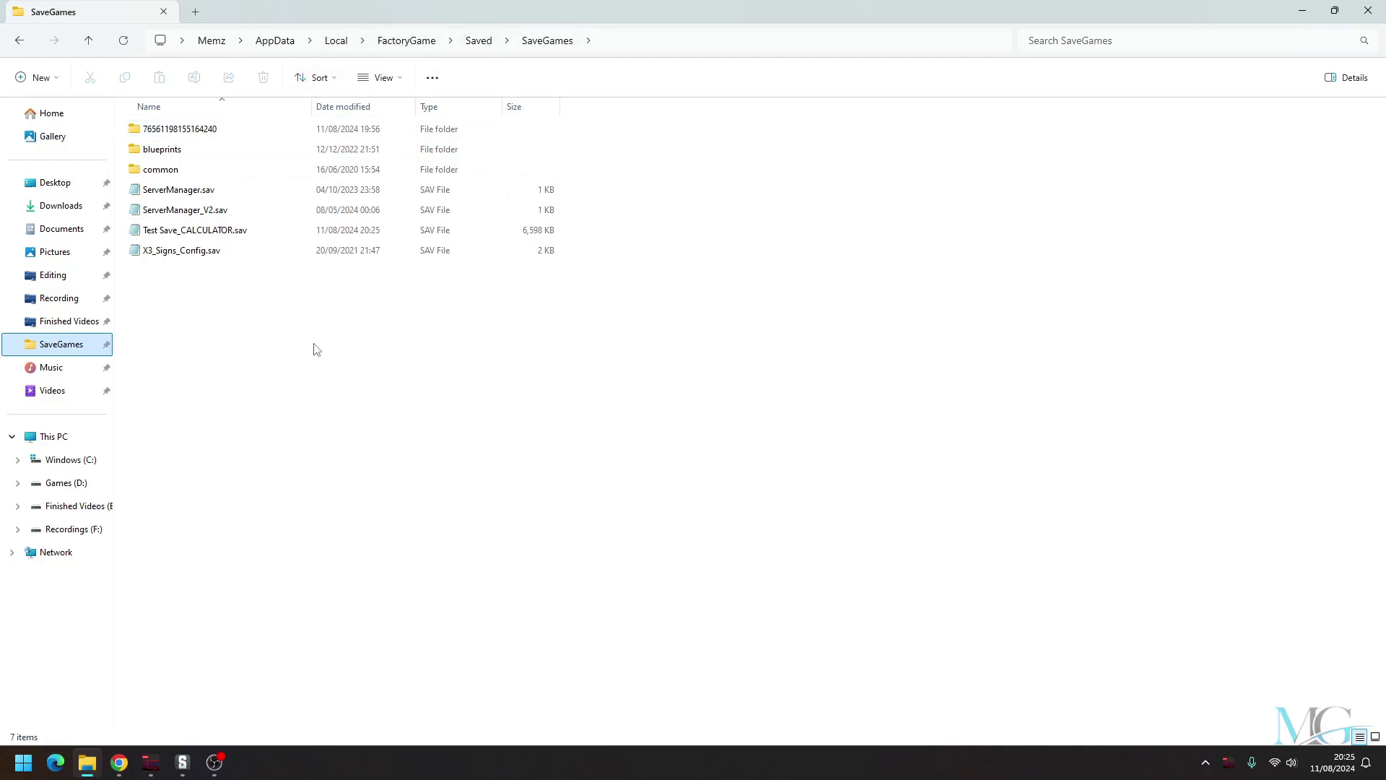
Step: Move Test Save_CALCULATOR.sav into the numbered user save folder and open it
left_click(191, 233)
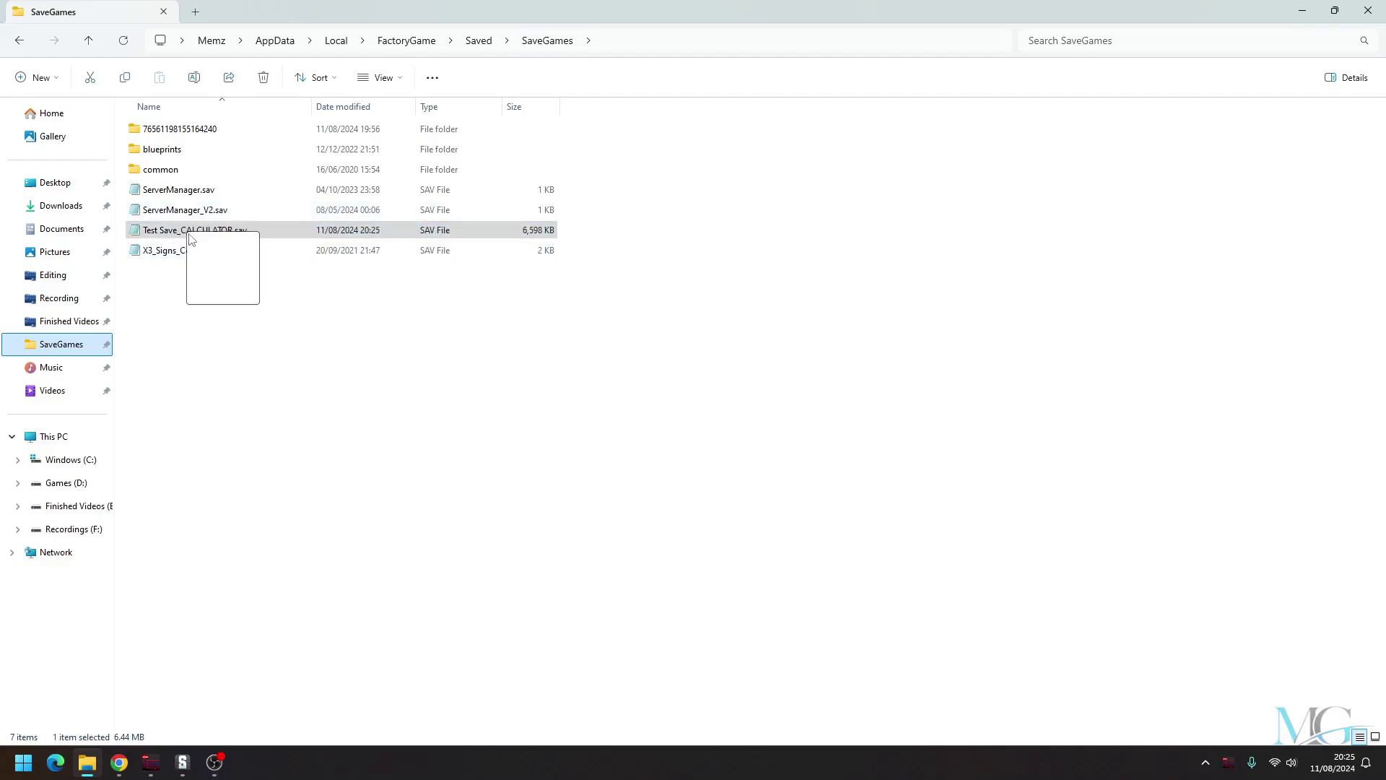
left_click_drag(191, 238, 217, 136)
left_click(184, 135)
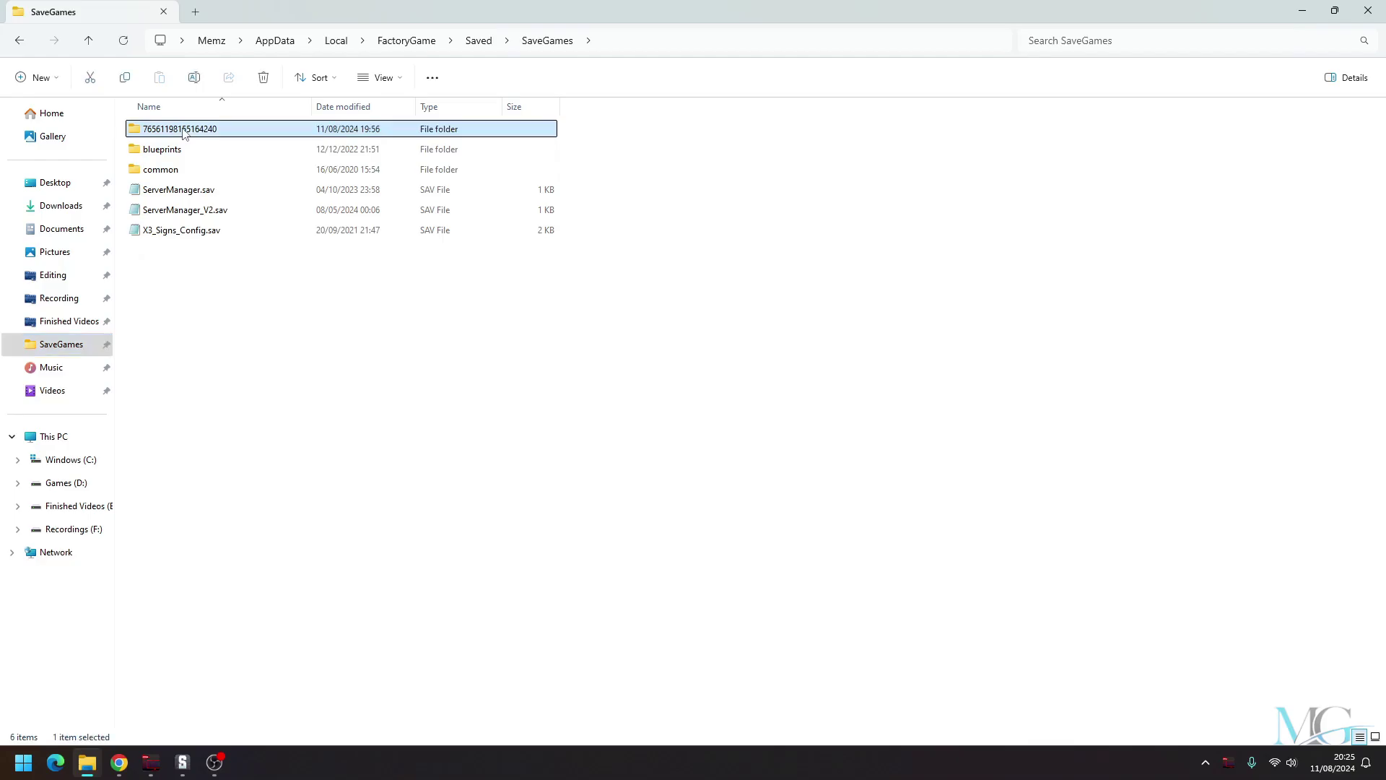
double_click(184, 134)
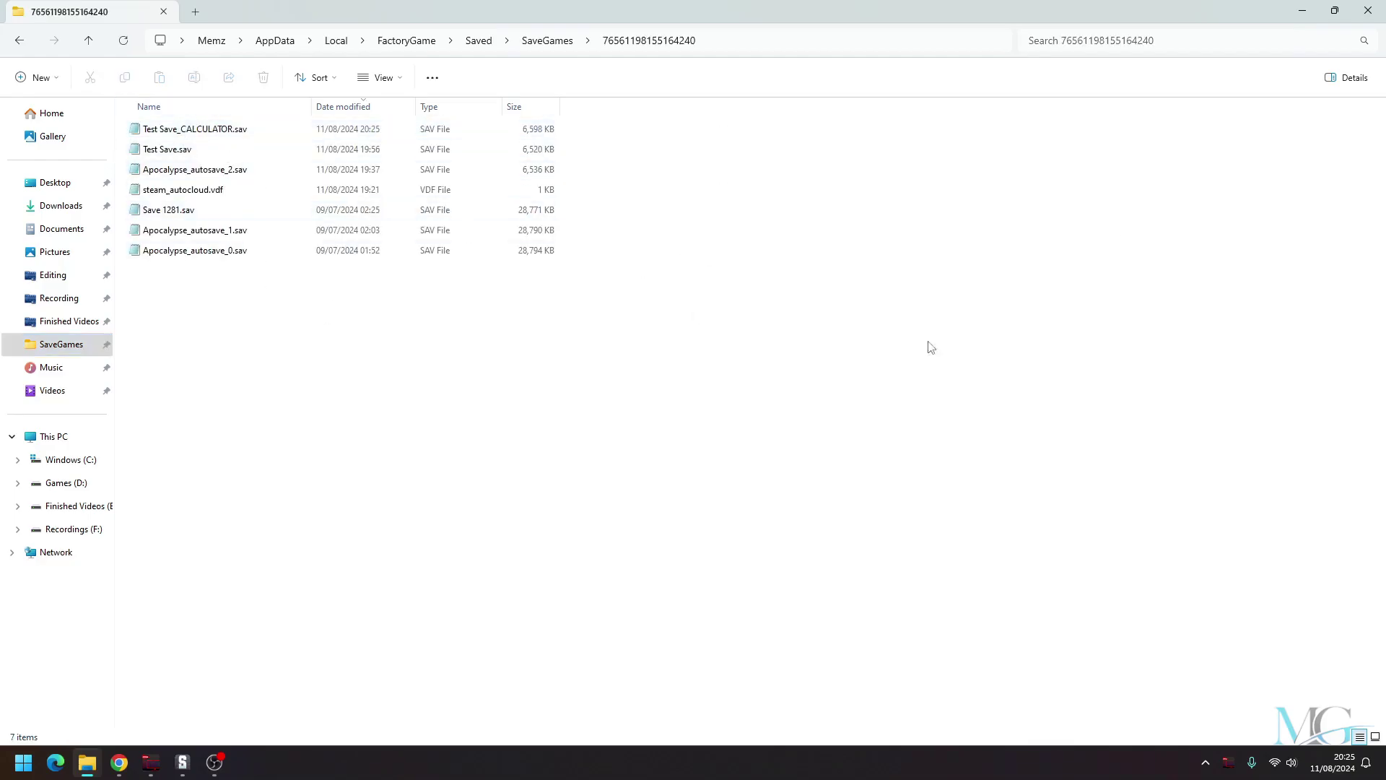
Step: Close Explorer, load Test Save_CALCULATOR in the game, then return to the browser
left_click(1368, 10)
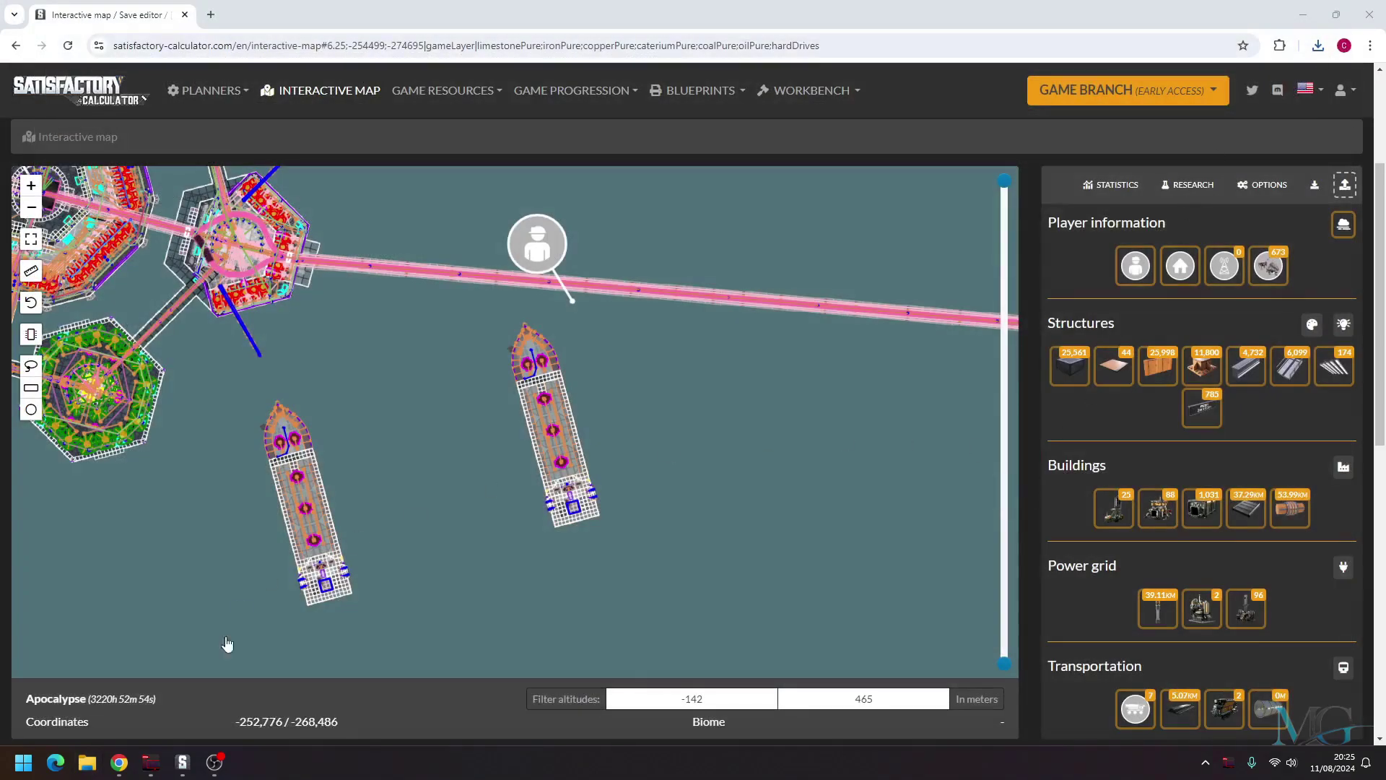
left_click(184, 763)
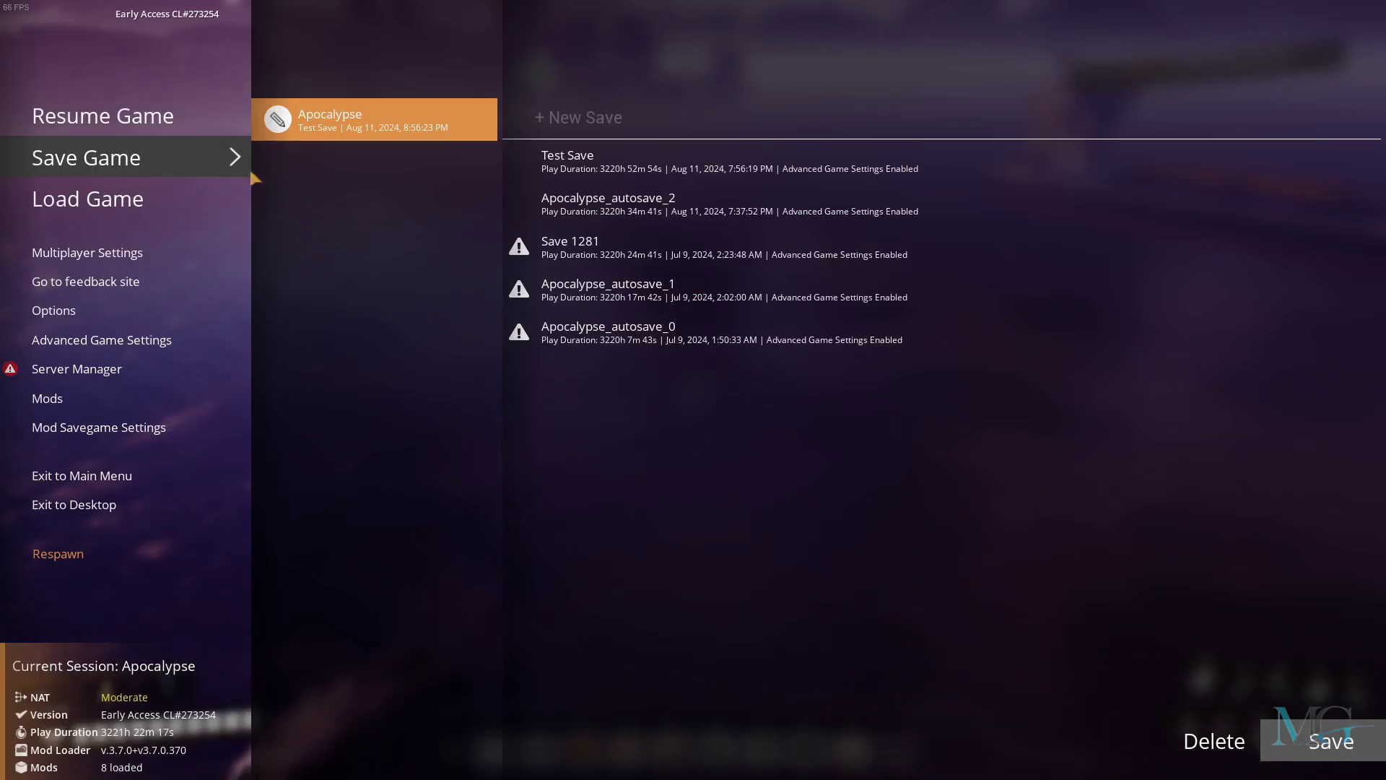
left_click(130, 199)
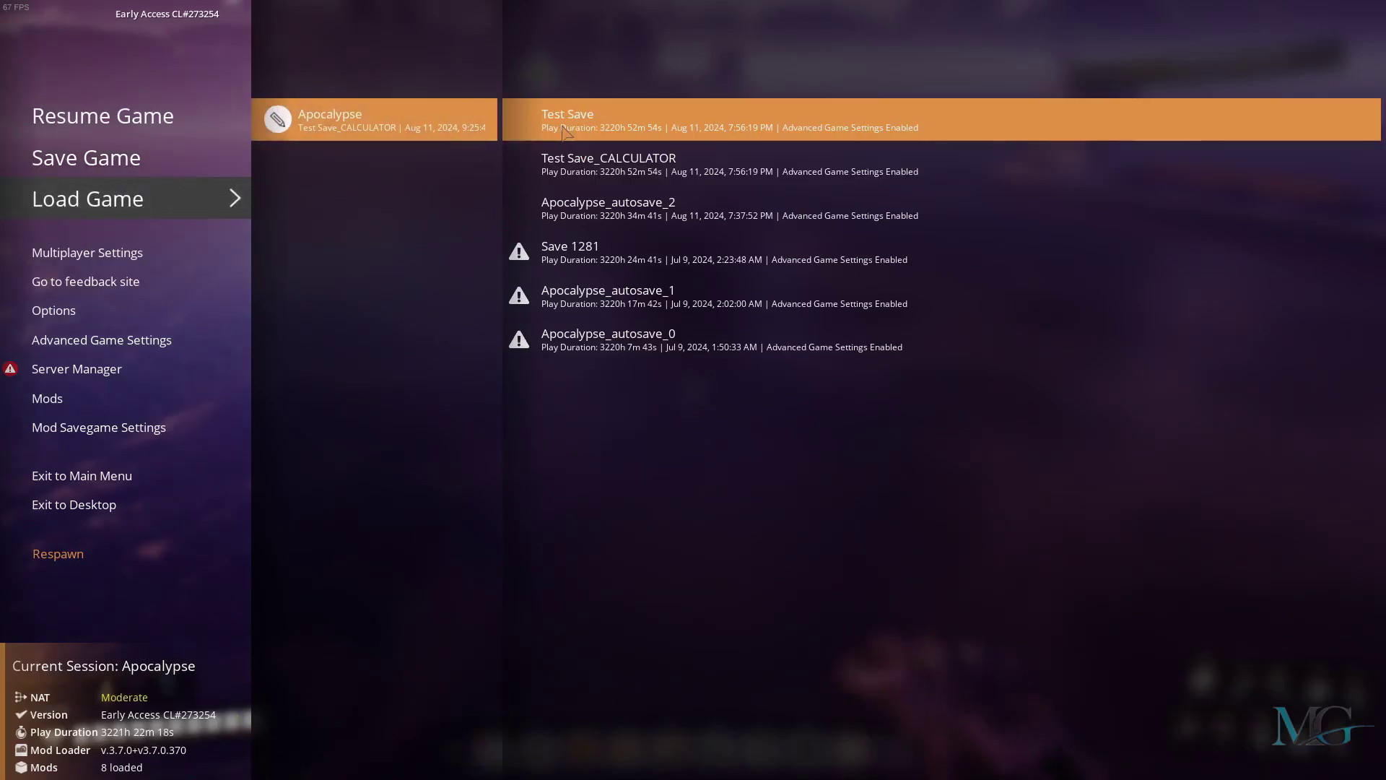
left_click(609, 175)
left_click(1292, 699)
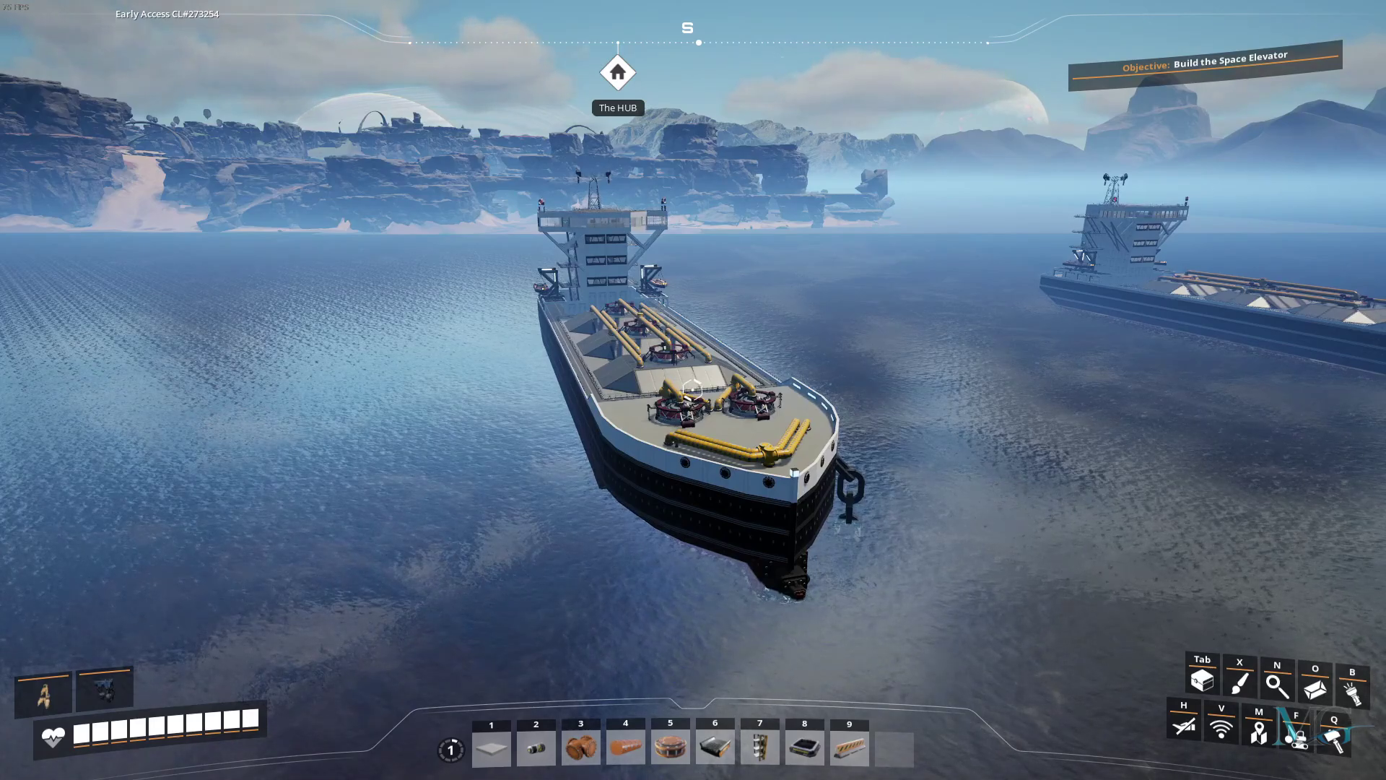
key("alt+Tab")
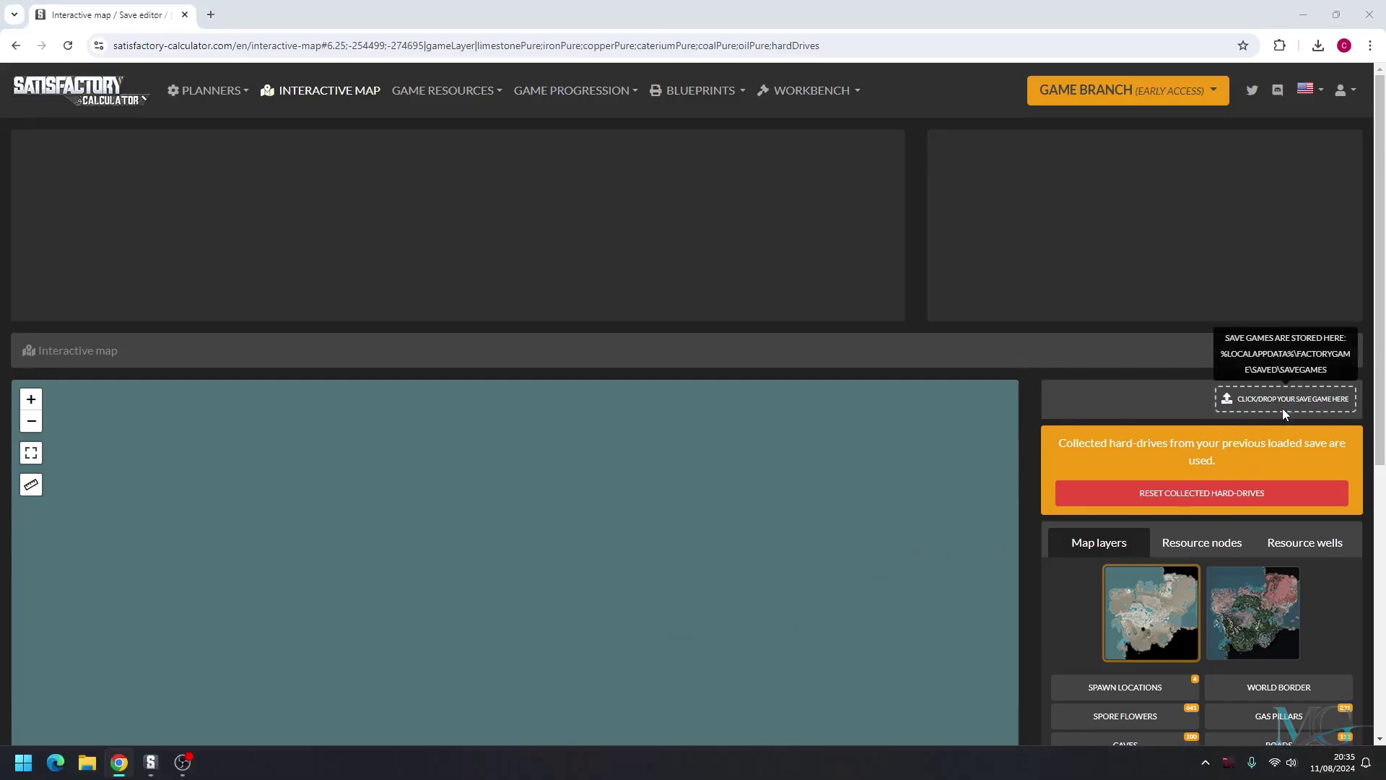
Step: Load Test Save_CALCULATOR.sav into the calculator's interactive map
left_click(1285, 406)
double_click(202, 123)
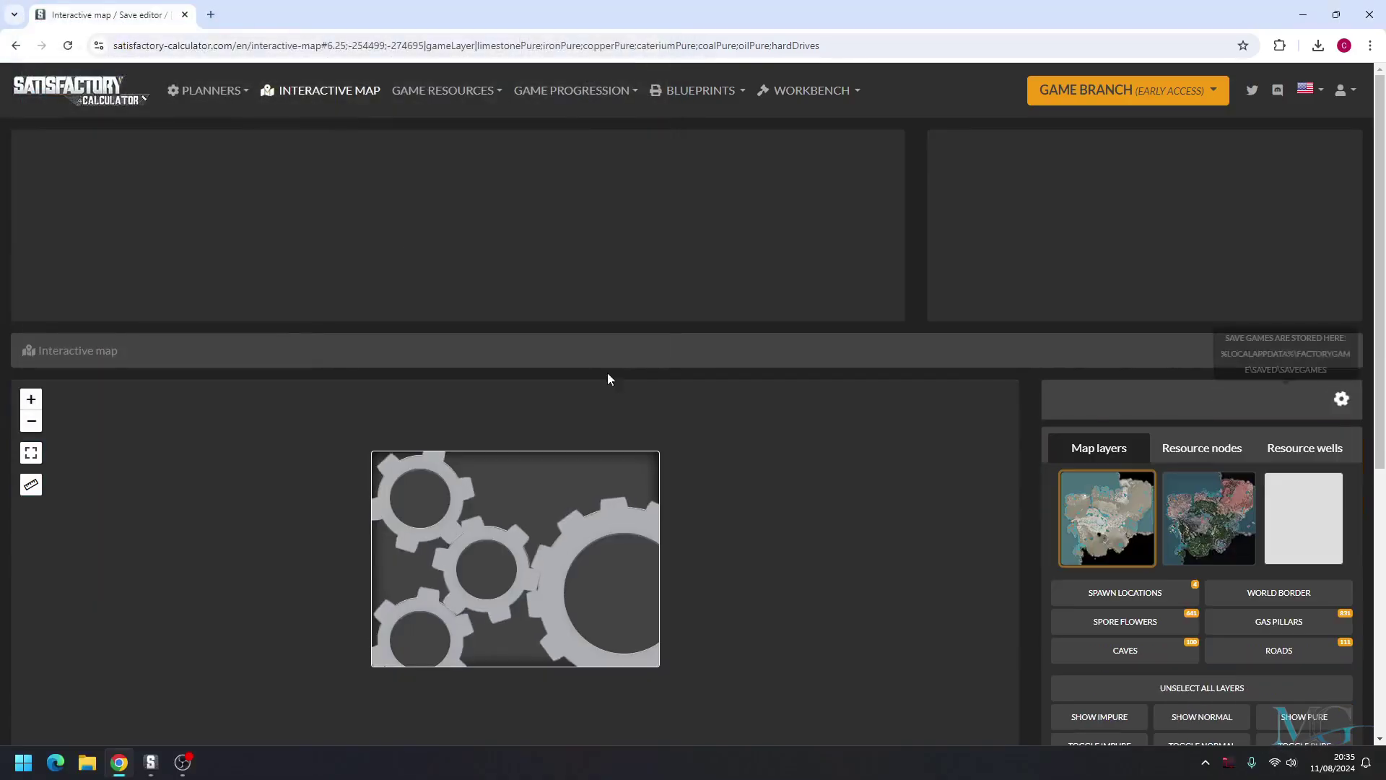
scroll(1367, 249, "down", 3)
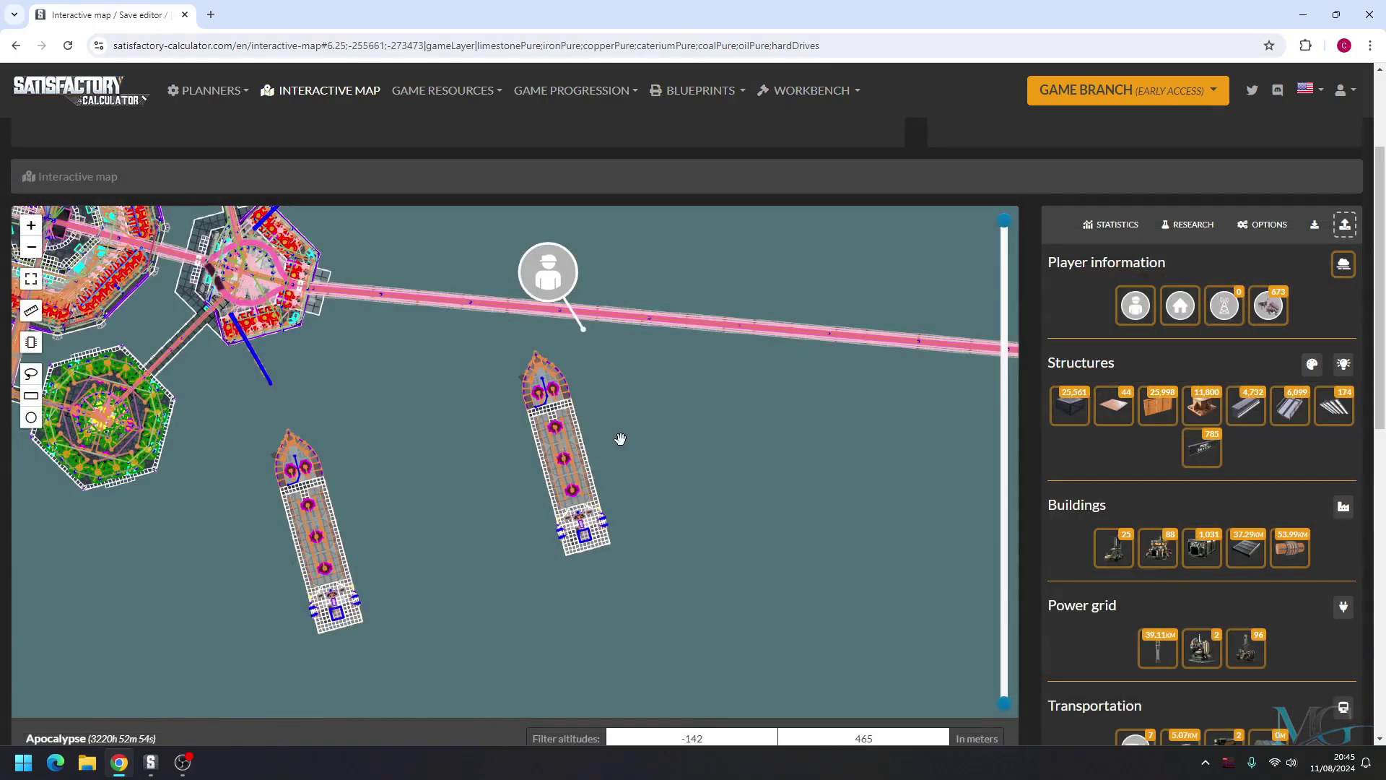
Step: Box-select the duplicate tanker on the right and rotate its position by 190 degrees
left_click(32, 398)
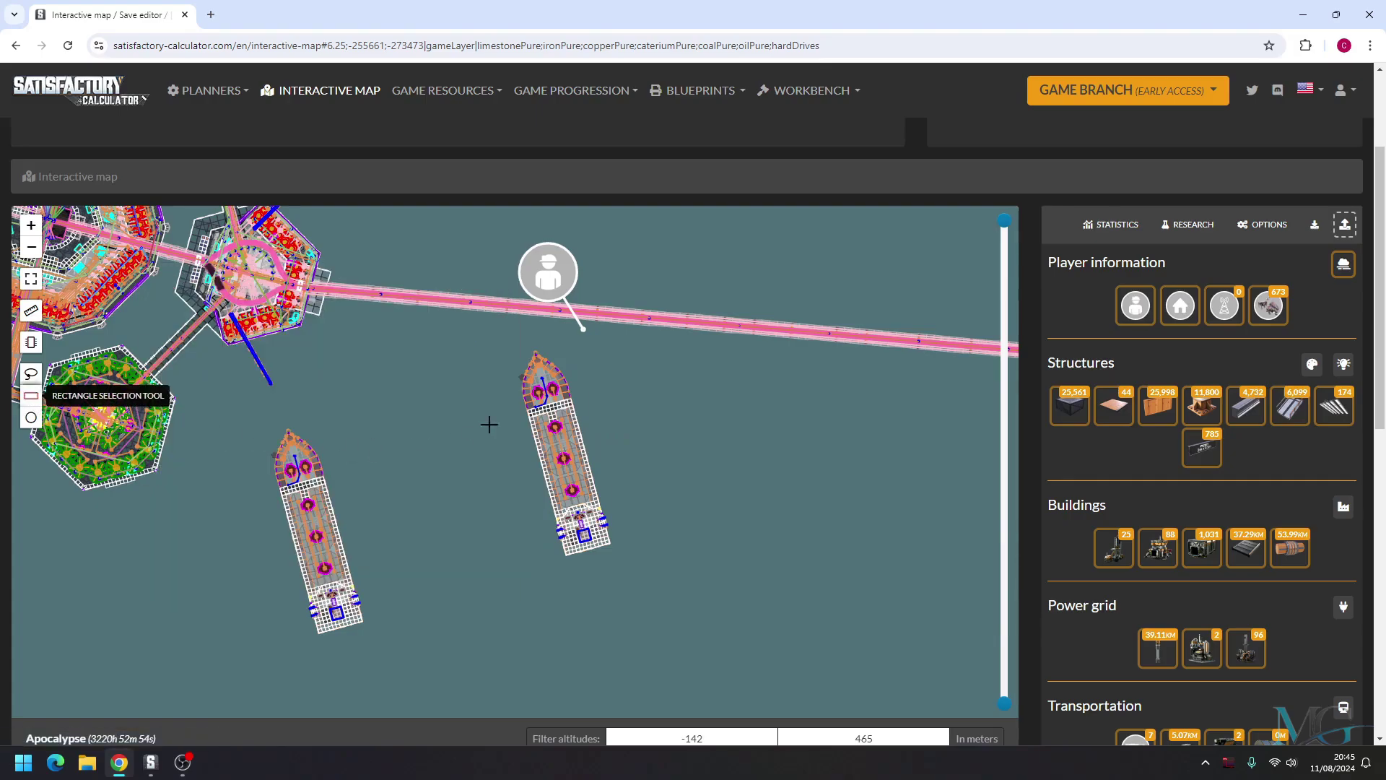
left_click_drag(499, 334, 625, 585)
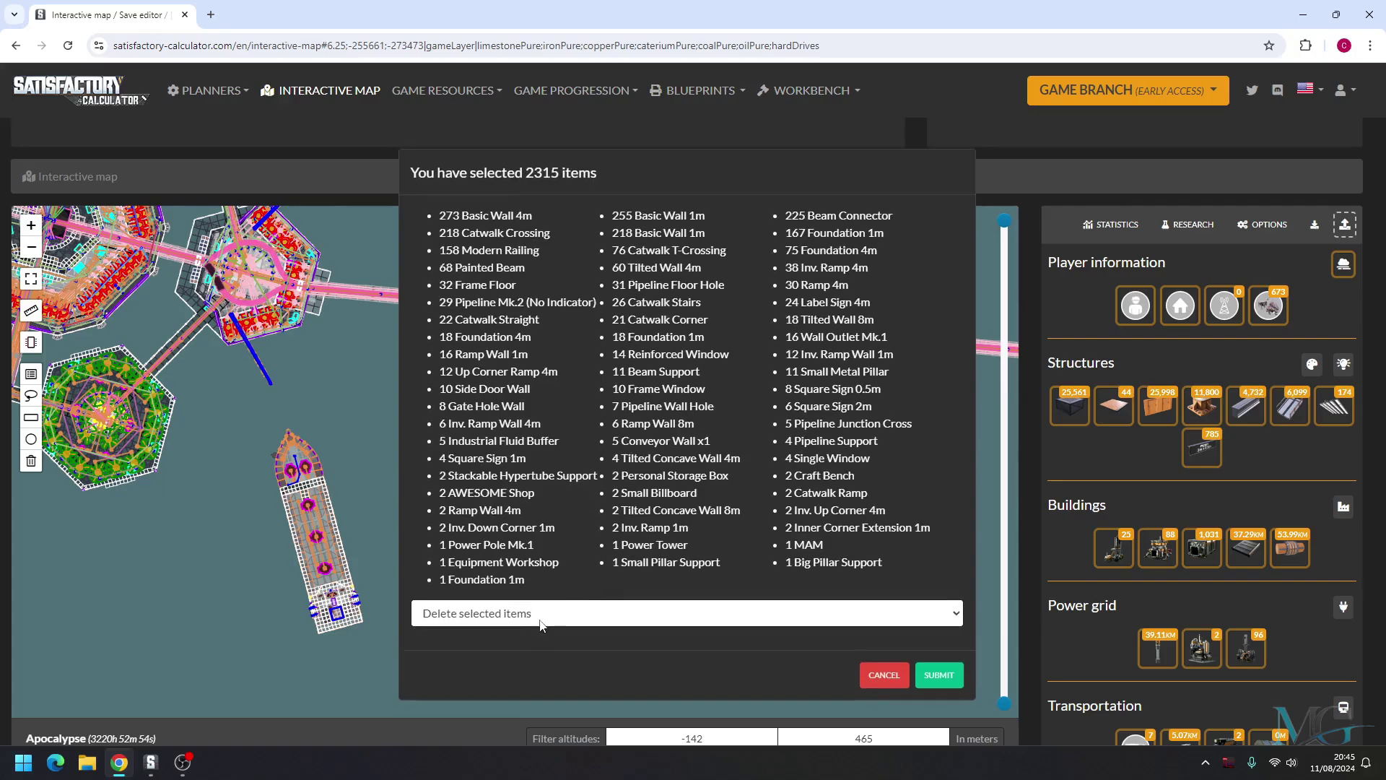
left_click(543, 613)
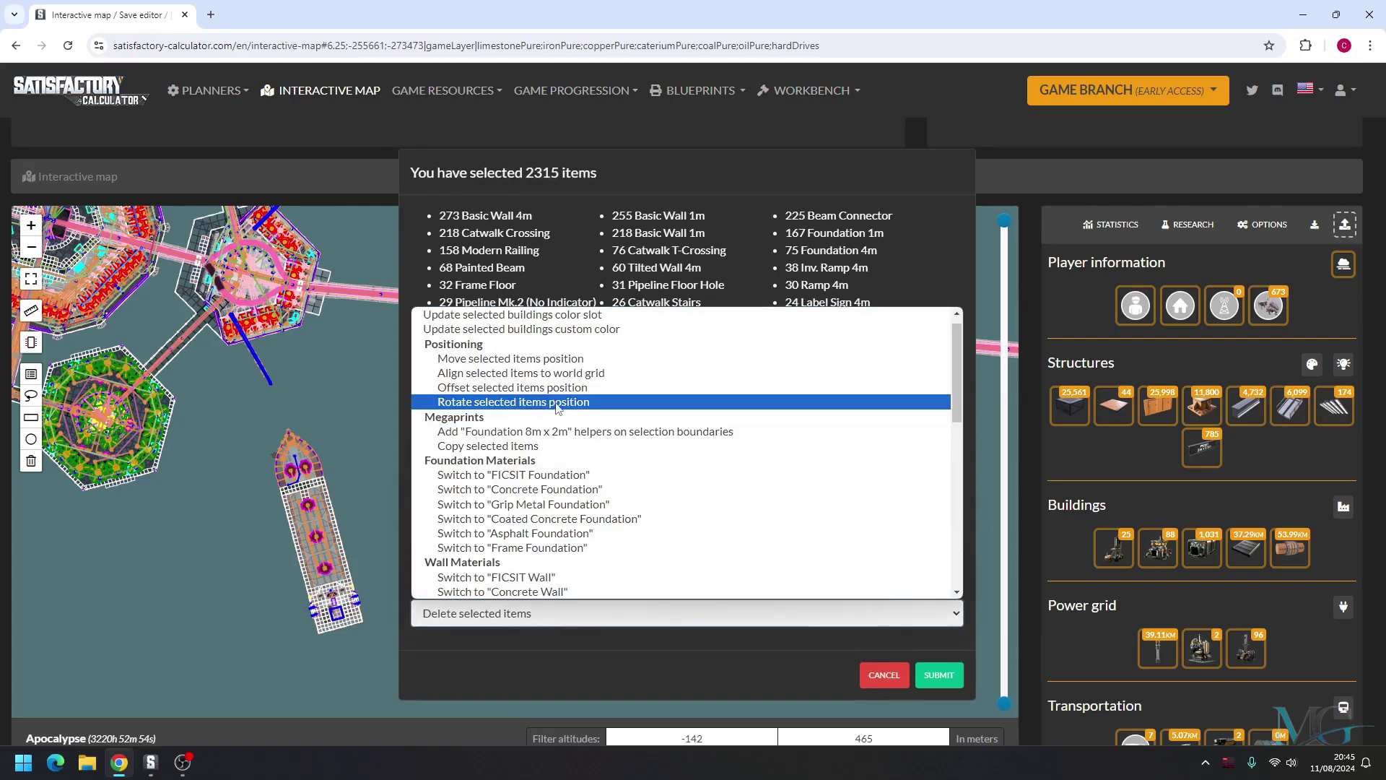
left_click(562, 408)
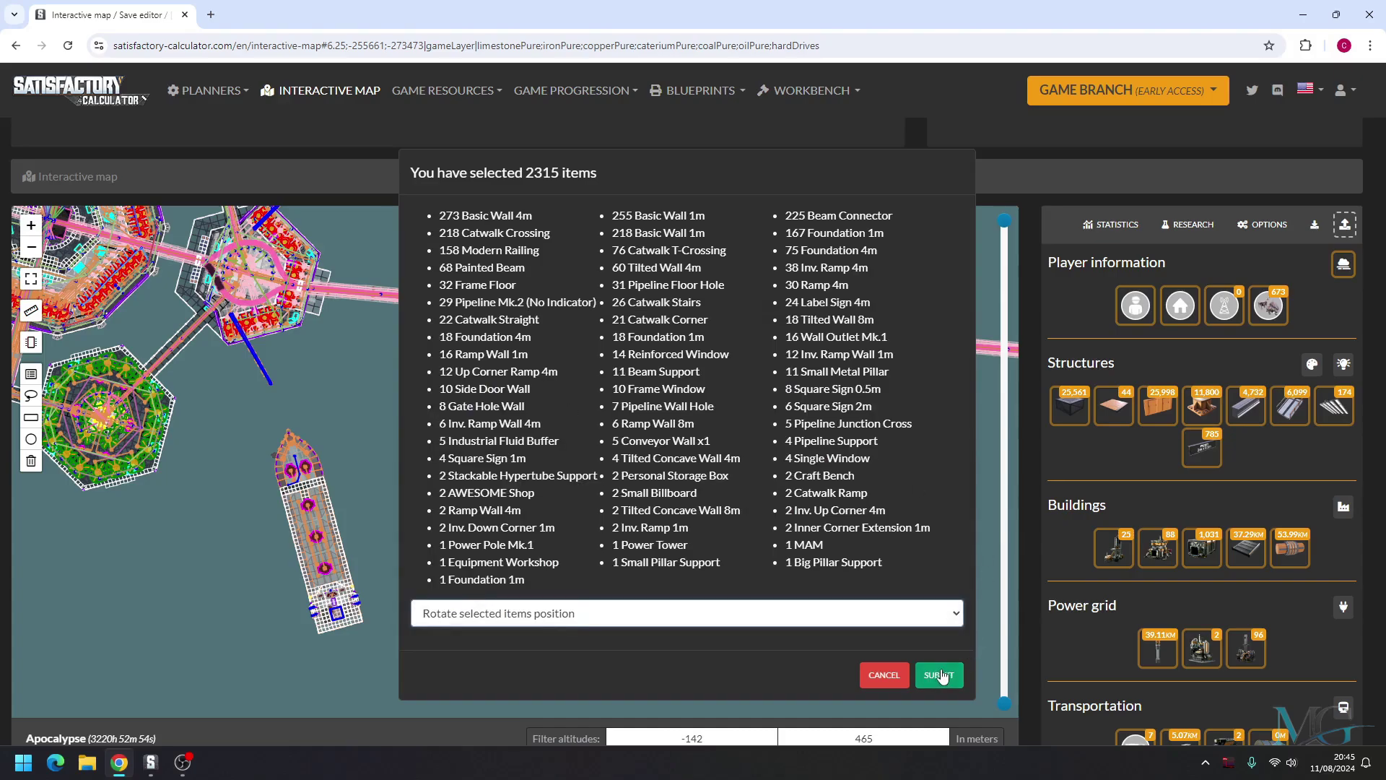
left_click(939, 675)
double_click(580, 423)
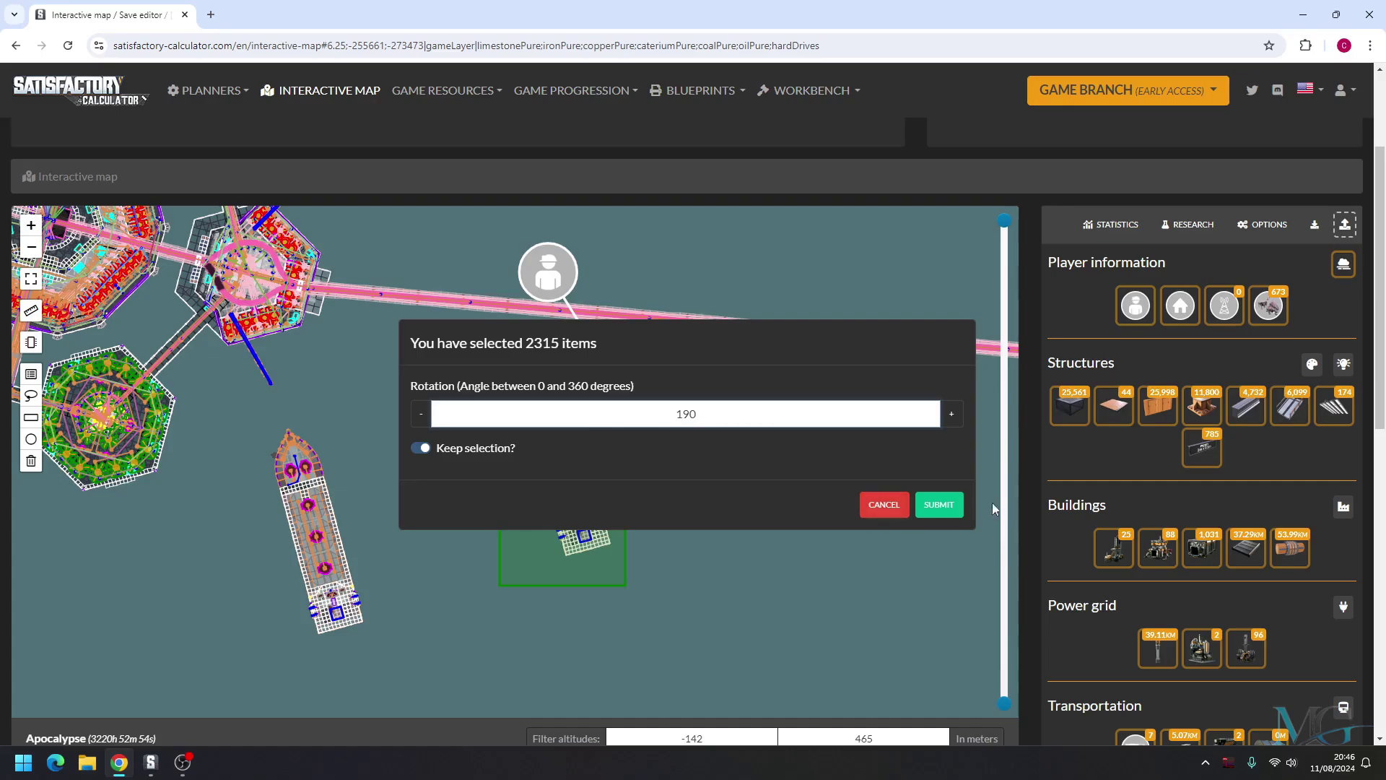
left_click(945, 506)
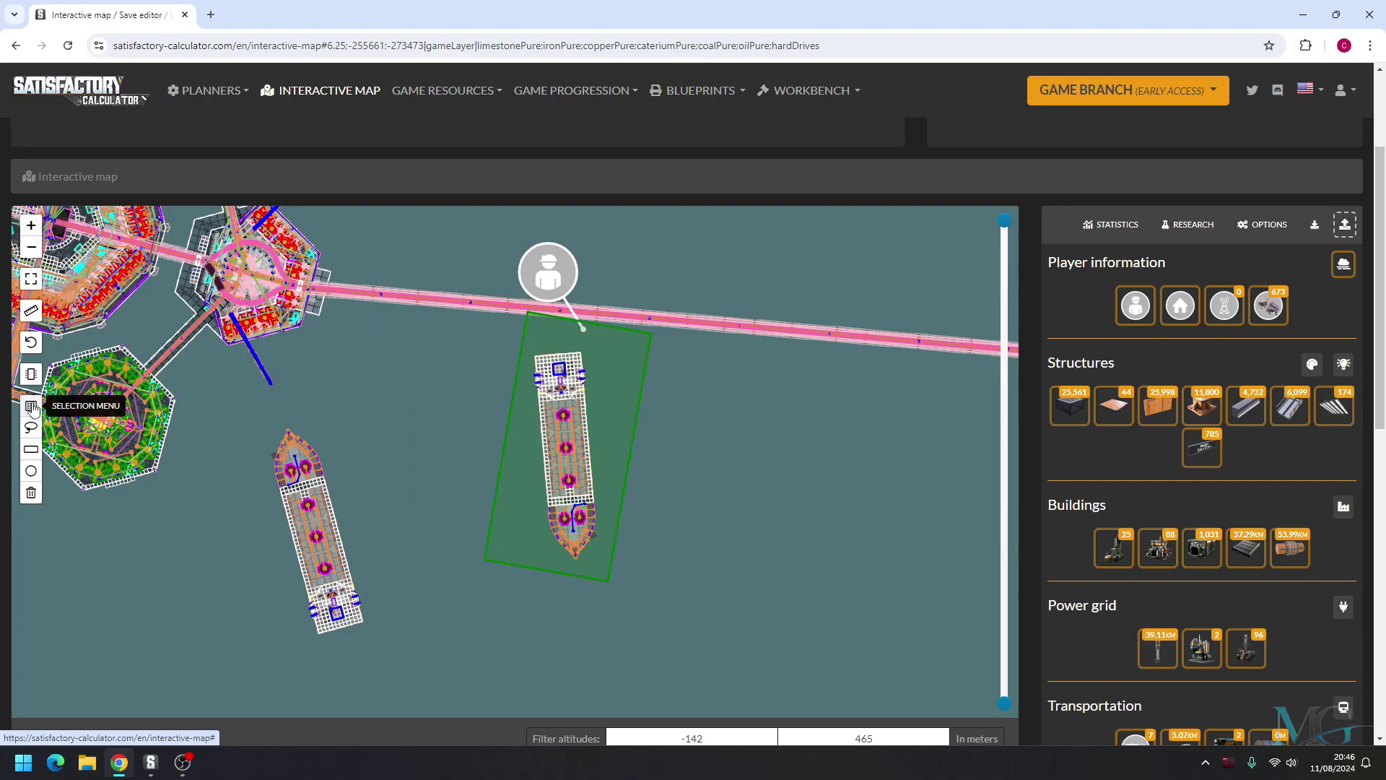
Step: Choose 'Move selected items position' for the selected rotated tanker
left_click(32, 407)
left_click(571, 617)
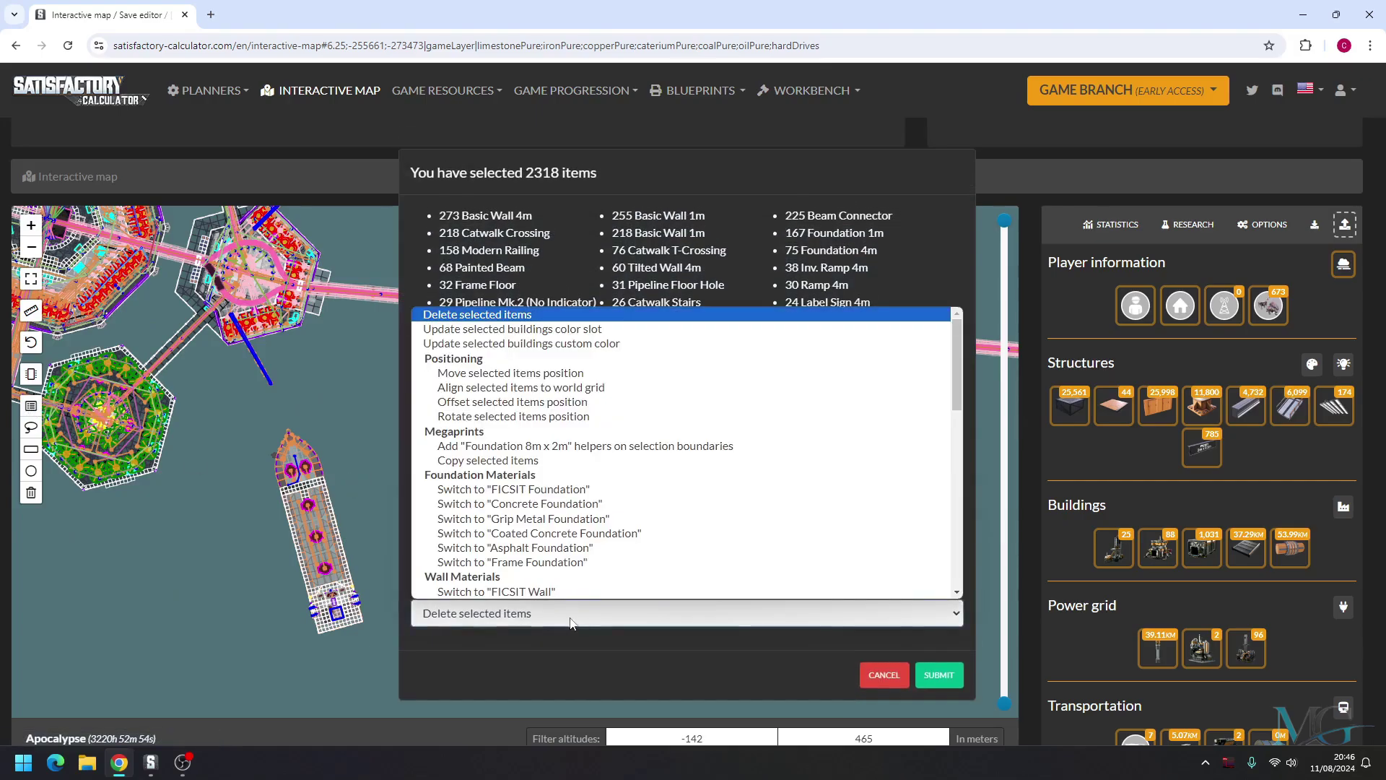
scroll(534, 433, "down", 1)
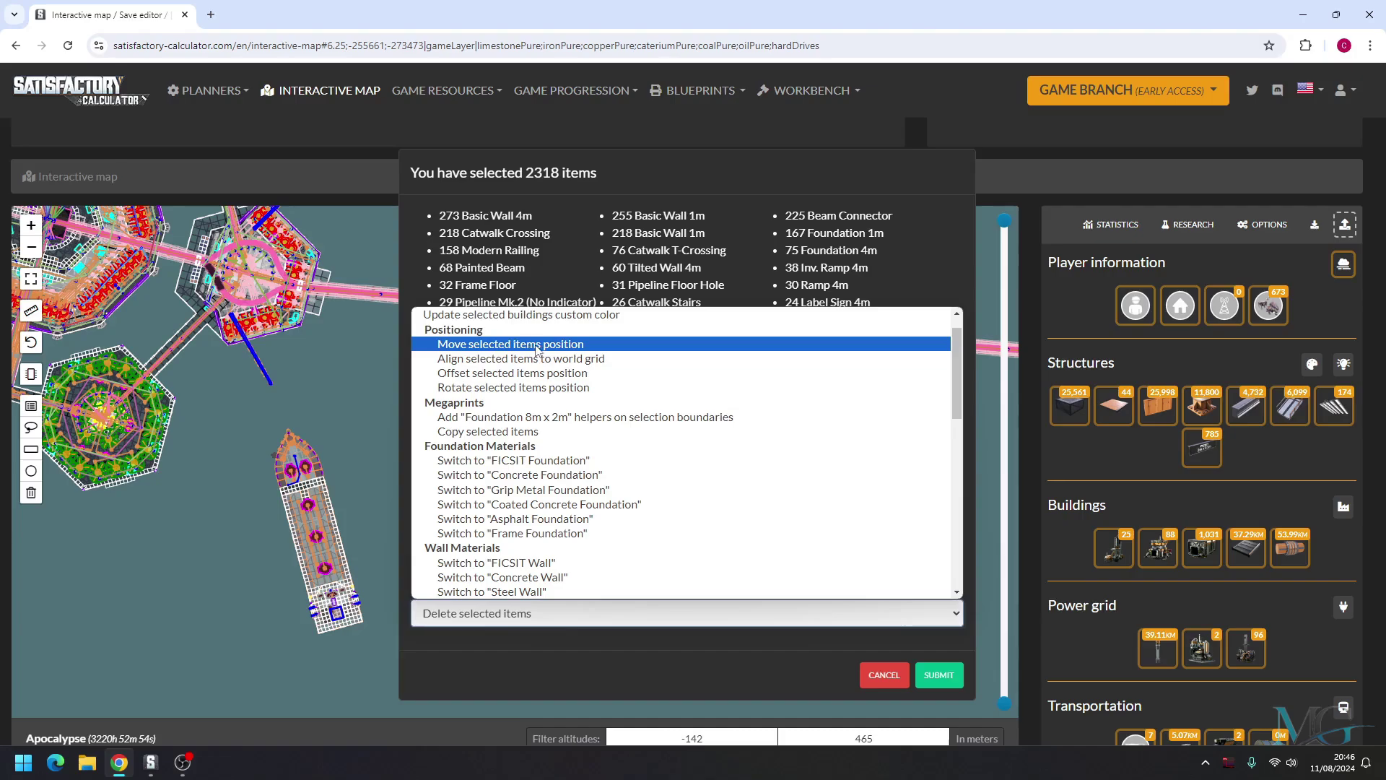
left_click(537, 346)
left_click(932, 677)
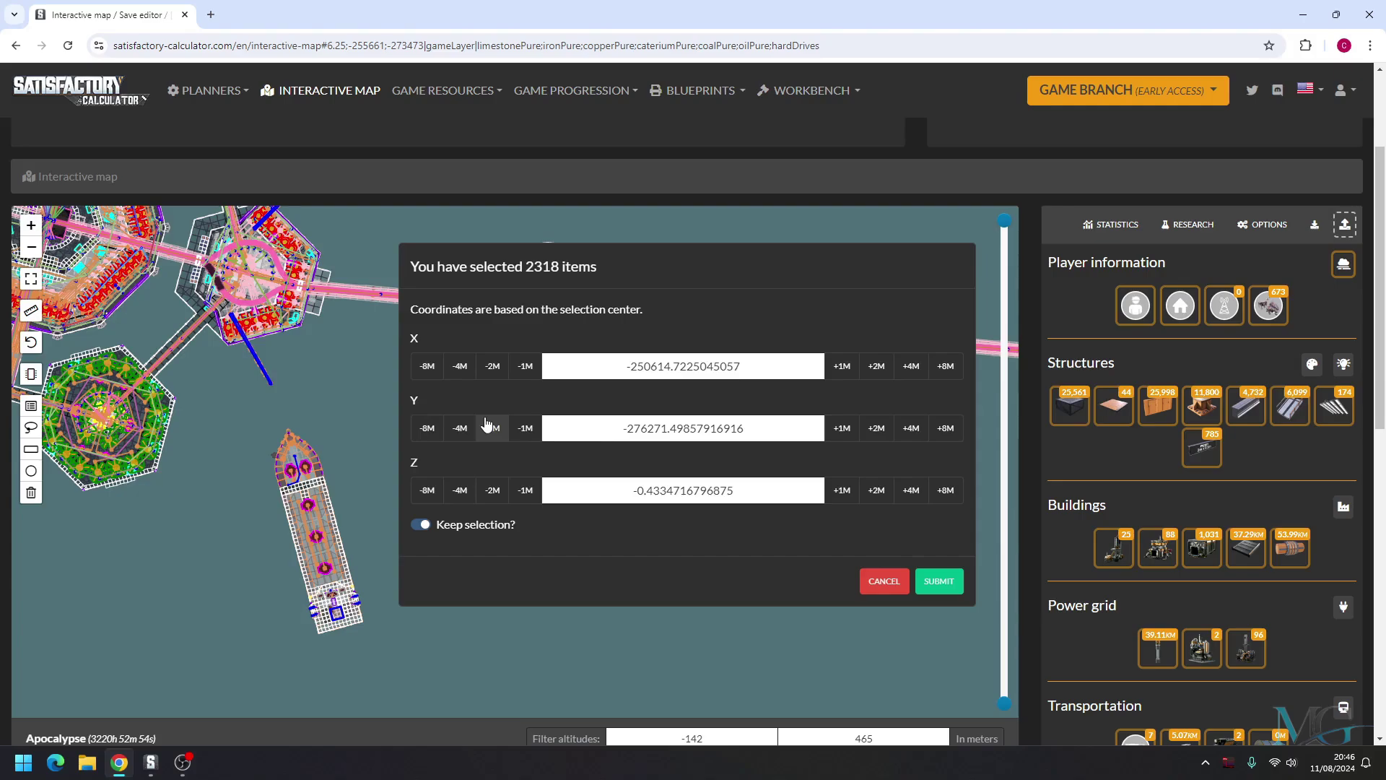
Step: Lower X and Y with the -8M buttons to about -270614 and -290671, then apply
left_click(428, 366)
left_click(429, 369)
left_click(429, 369)
left_click(429, 369)
left_click(429, 370)
left_click(429, 372)
left_click(430, 374)
left_click(431, 375)
left_click(431, 375)
left_click(431, 376)
left_click(430, 376)
left_click(430, 374)
left_click(430, 375)
left_click(431, 374)
left_click(427, 429)
left_click(427, 430)
left_click(426, 430)
left_click(425, 431)
left_click(426, 431)
left_click(938, 581)
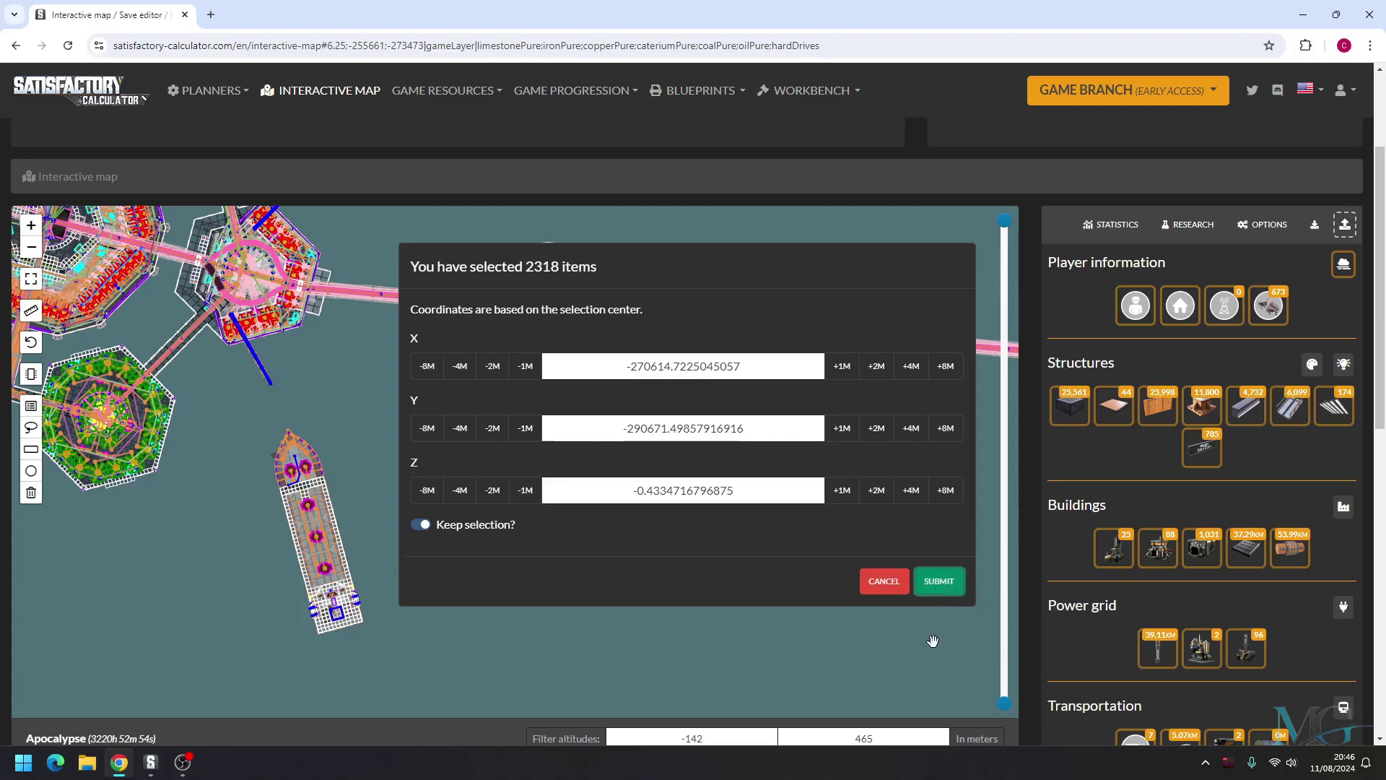
Step: Pan the calculator map toward the base and zoom out until the whole base and both tankers are visible
left_click_drag(548, 513, 686, 610)
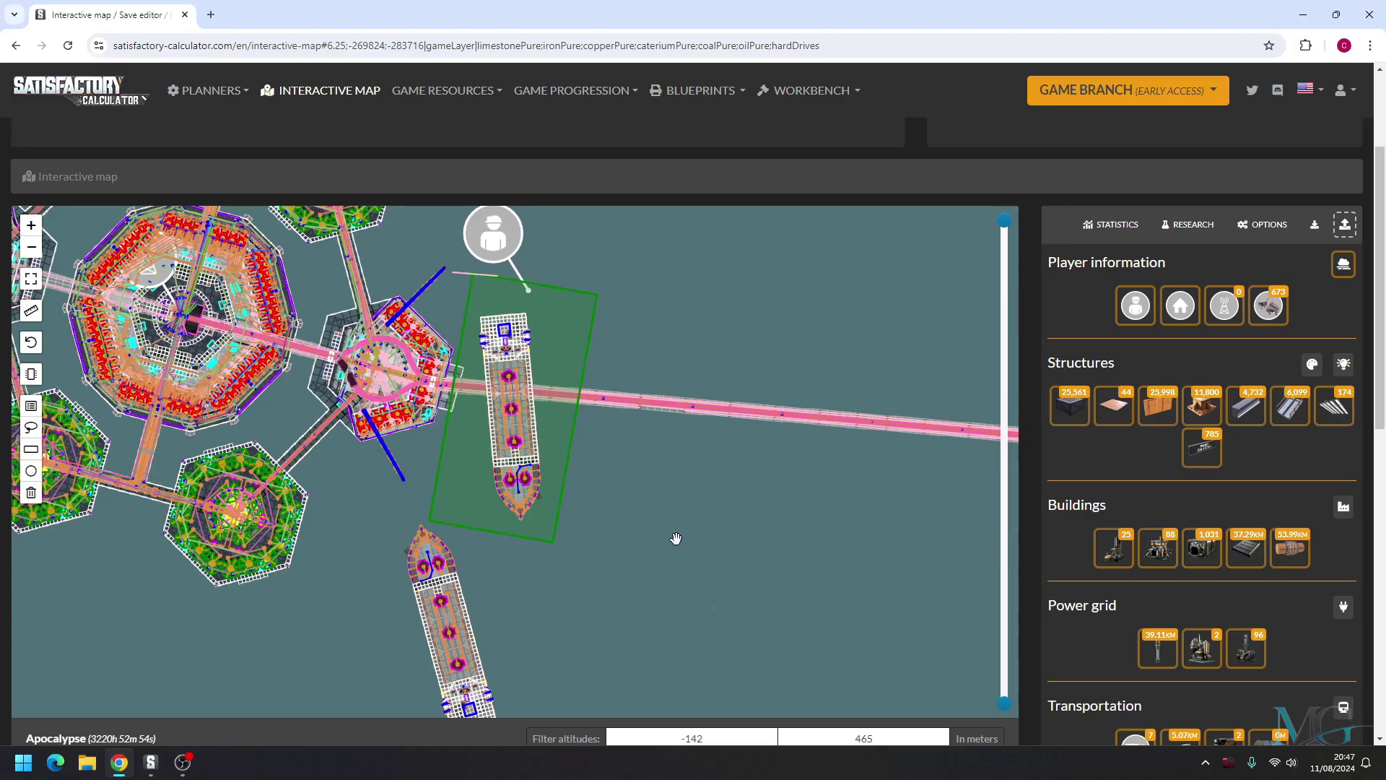
scroll(610, 504, "down", 1)
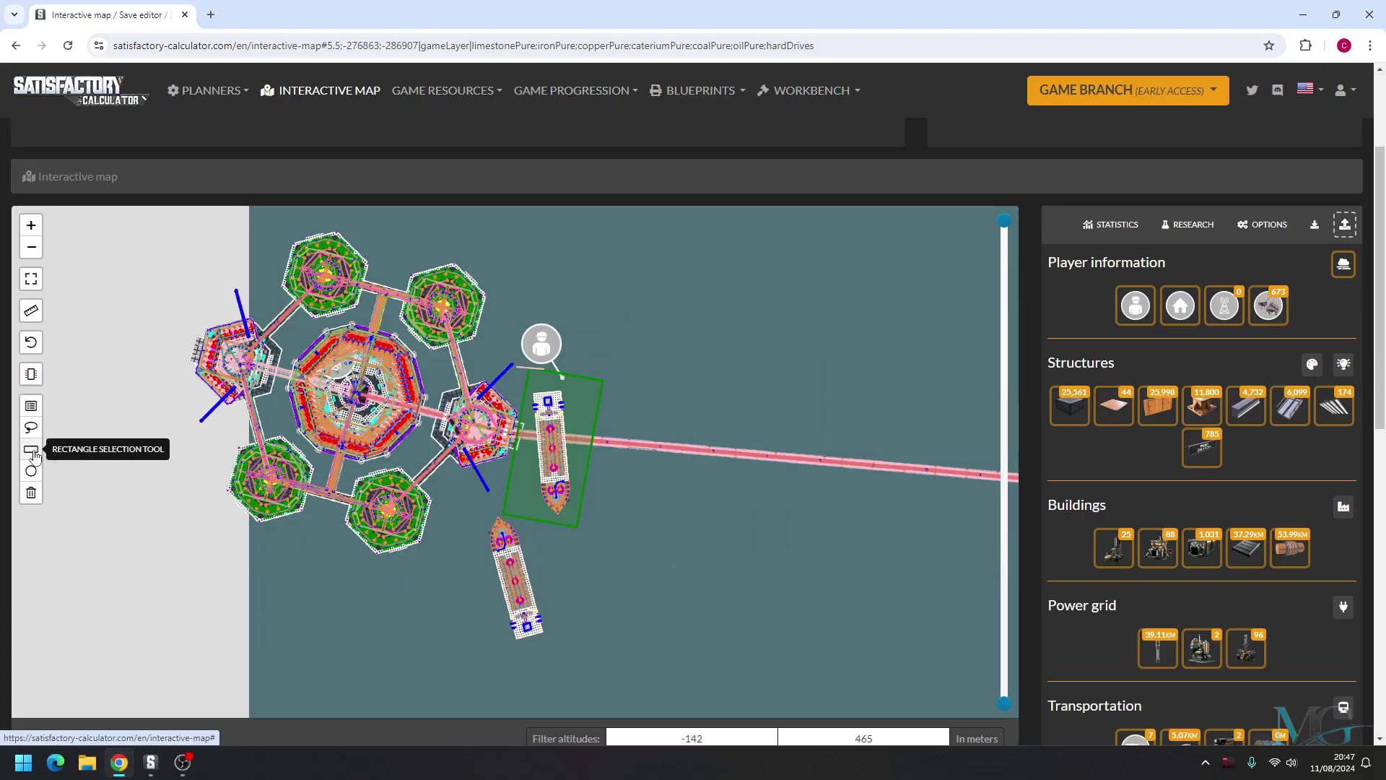
Step: Rectangle-select the entire base together with both oil tankers
left_click(35, 452)
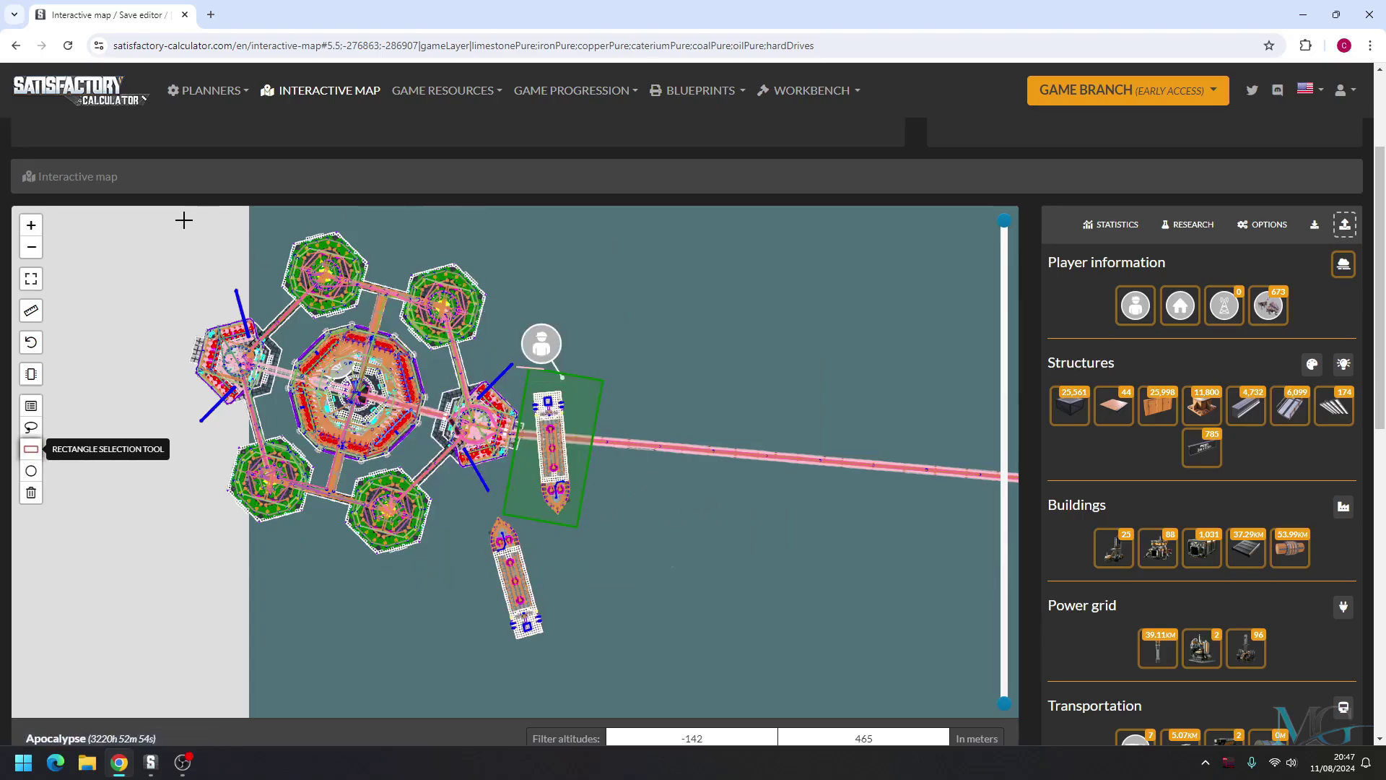
left_click_drag(157, 223, 396, 318)
left_click(592, 514)
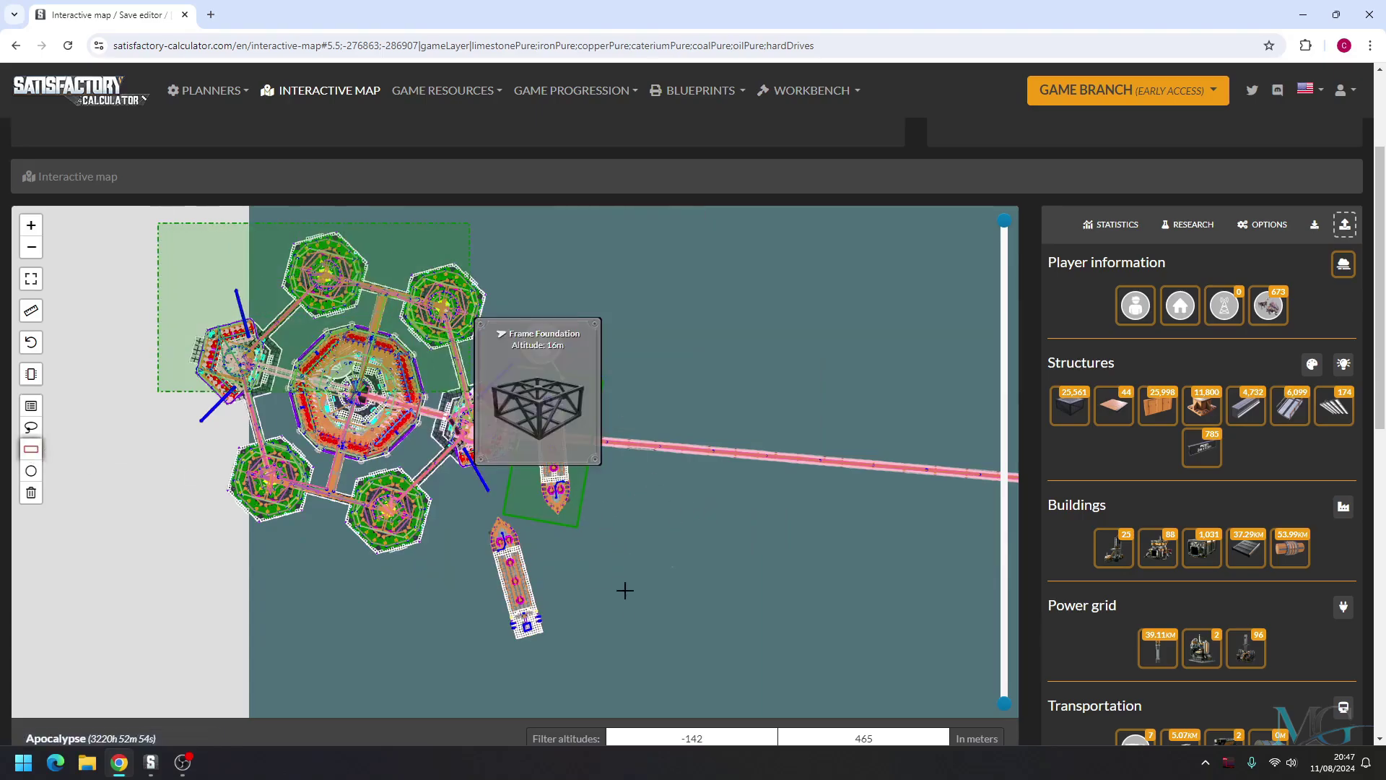
left_click_drag(634, 630, 593, 654)
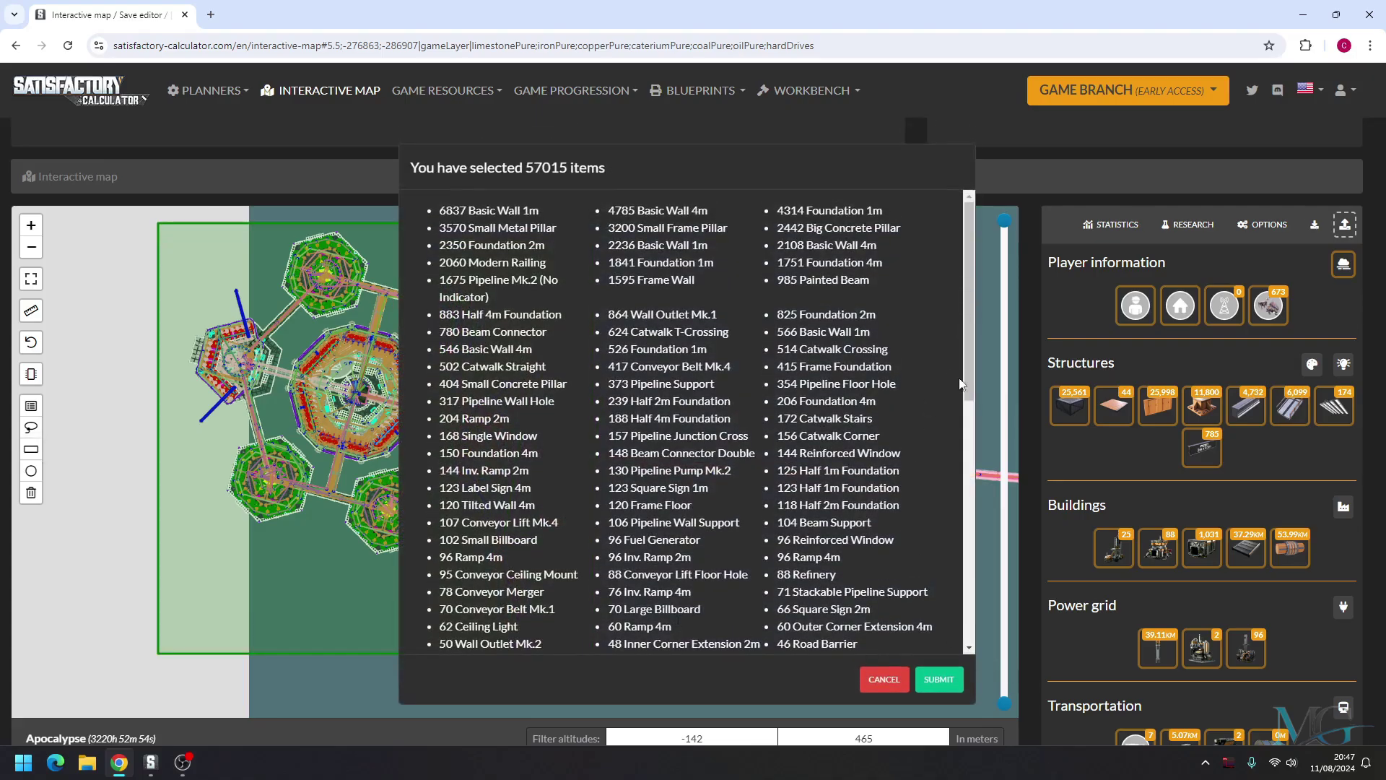
Step: Delete the selected items, keeping them in a loot crate, and download the edited save
scroll(960, 384, "down", 10)
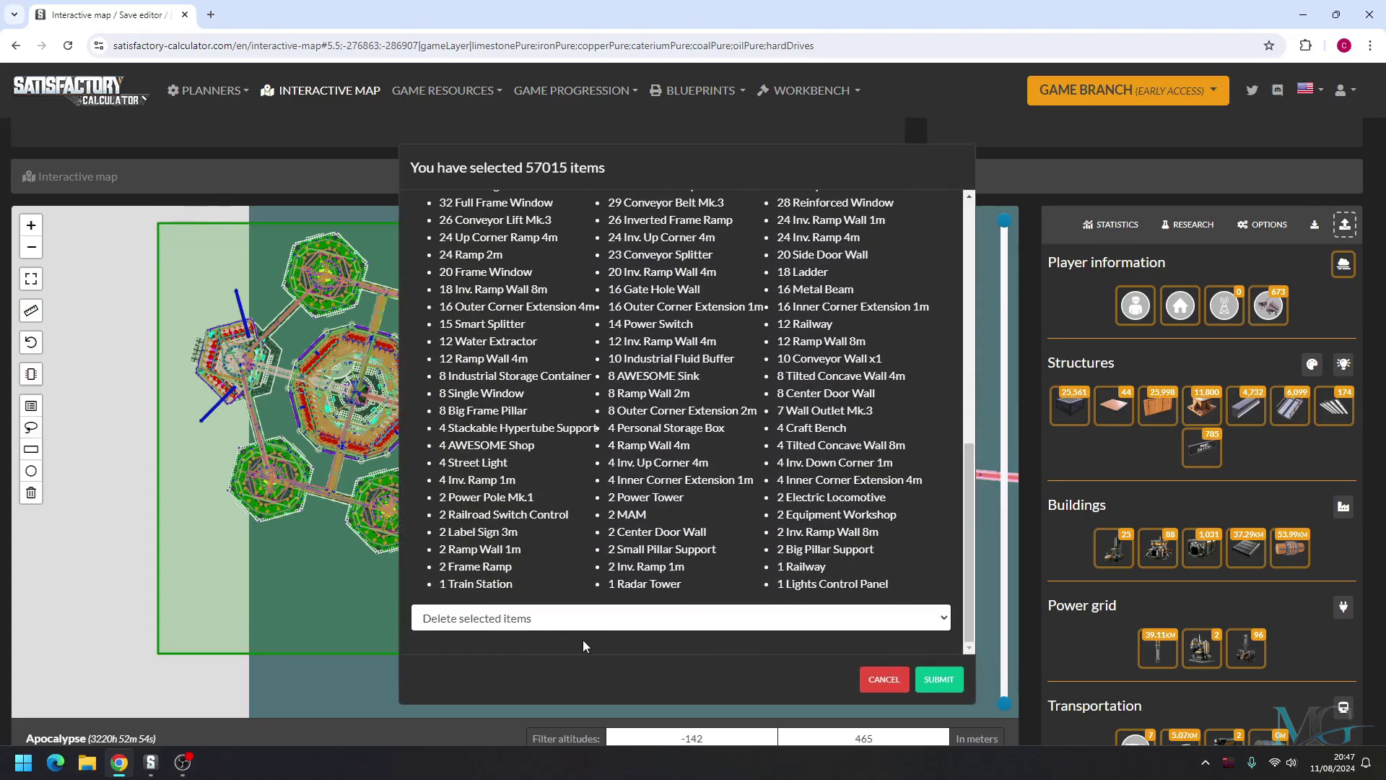
left_click(940, 670)
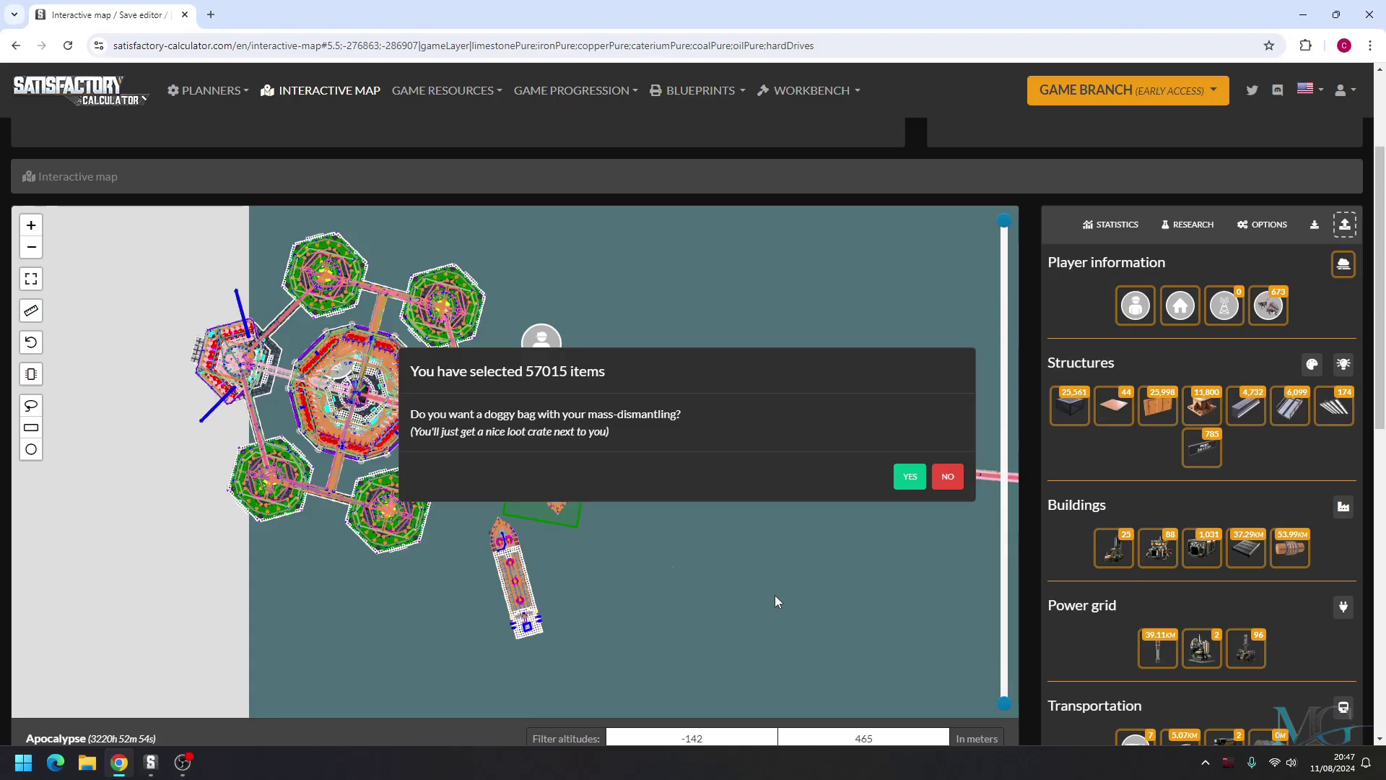
left_click(908, 478)
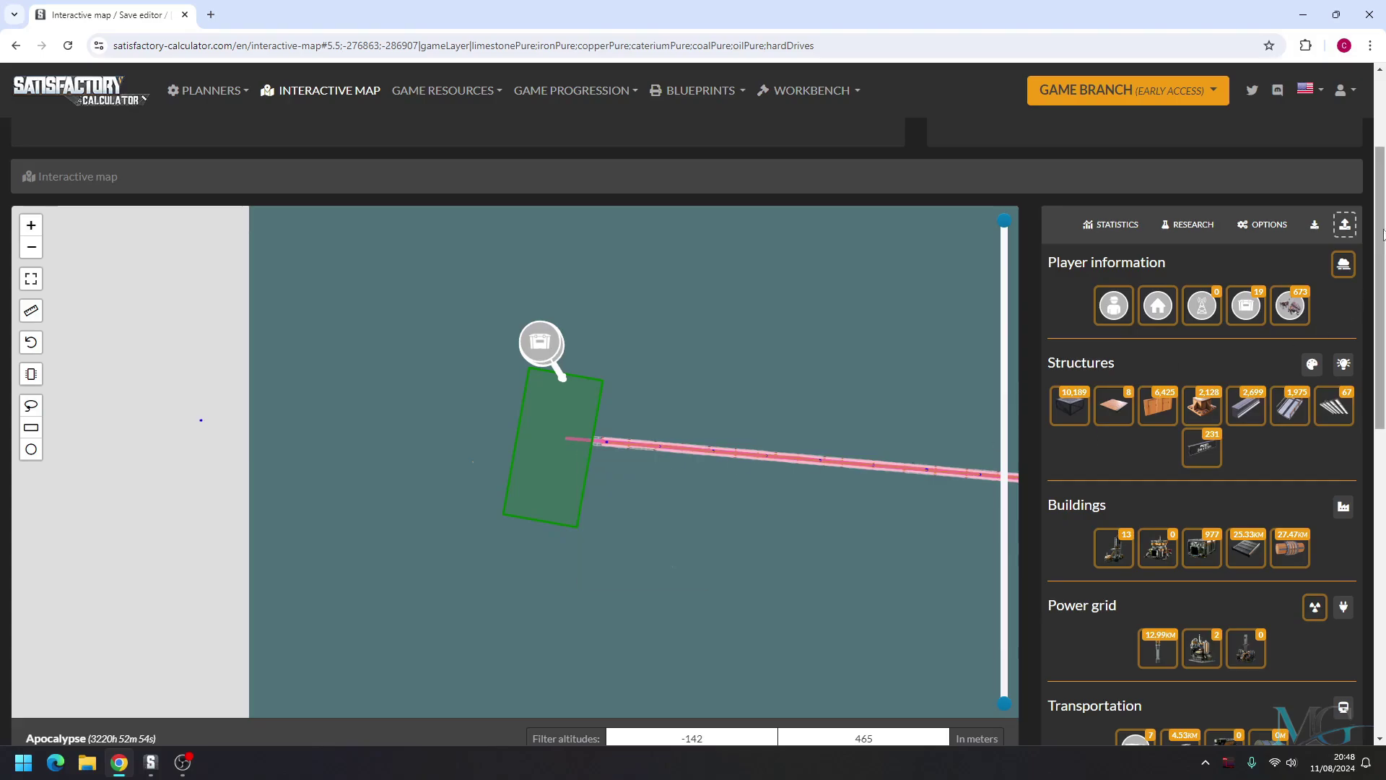
left_click(1315, 227)
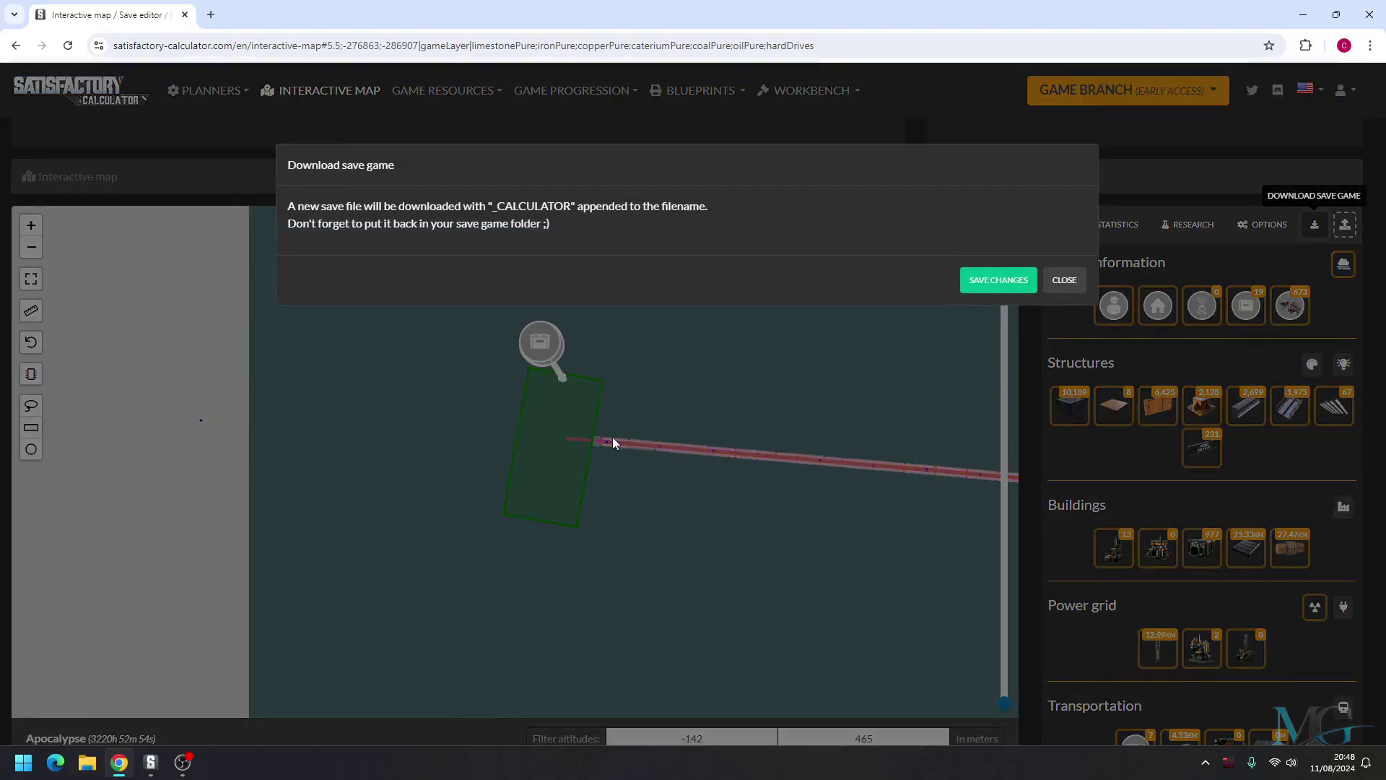
left_click(992, 283)
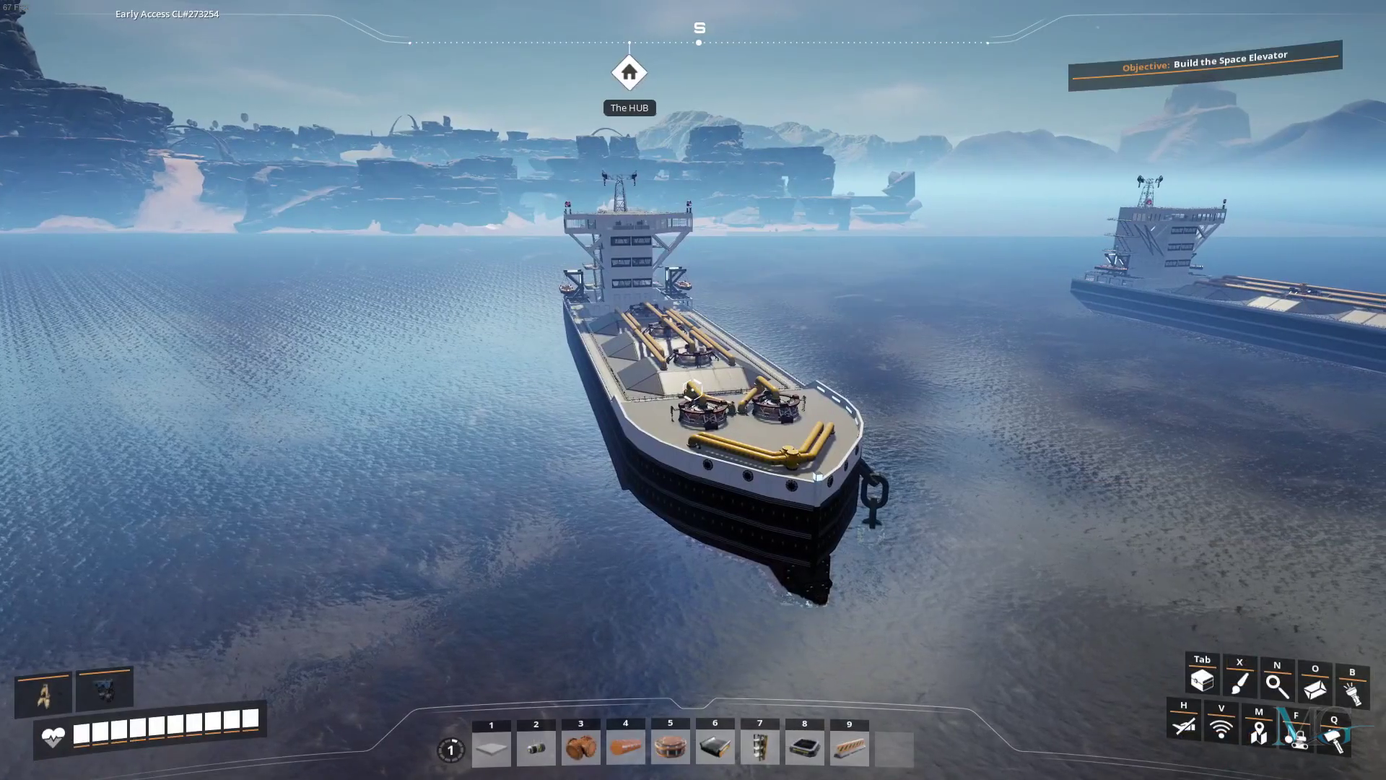
Step: Load the 'Test Save_CALCULATOR_CALCULATOR' save from the pause menu's Load Game list
key("Escape")
left_click(88, 204)
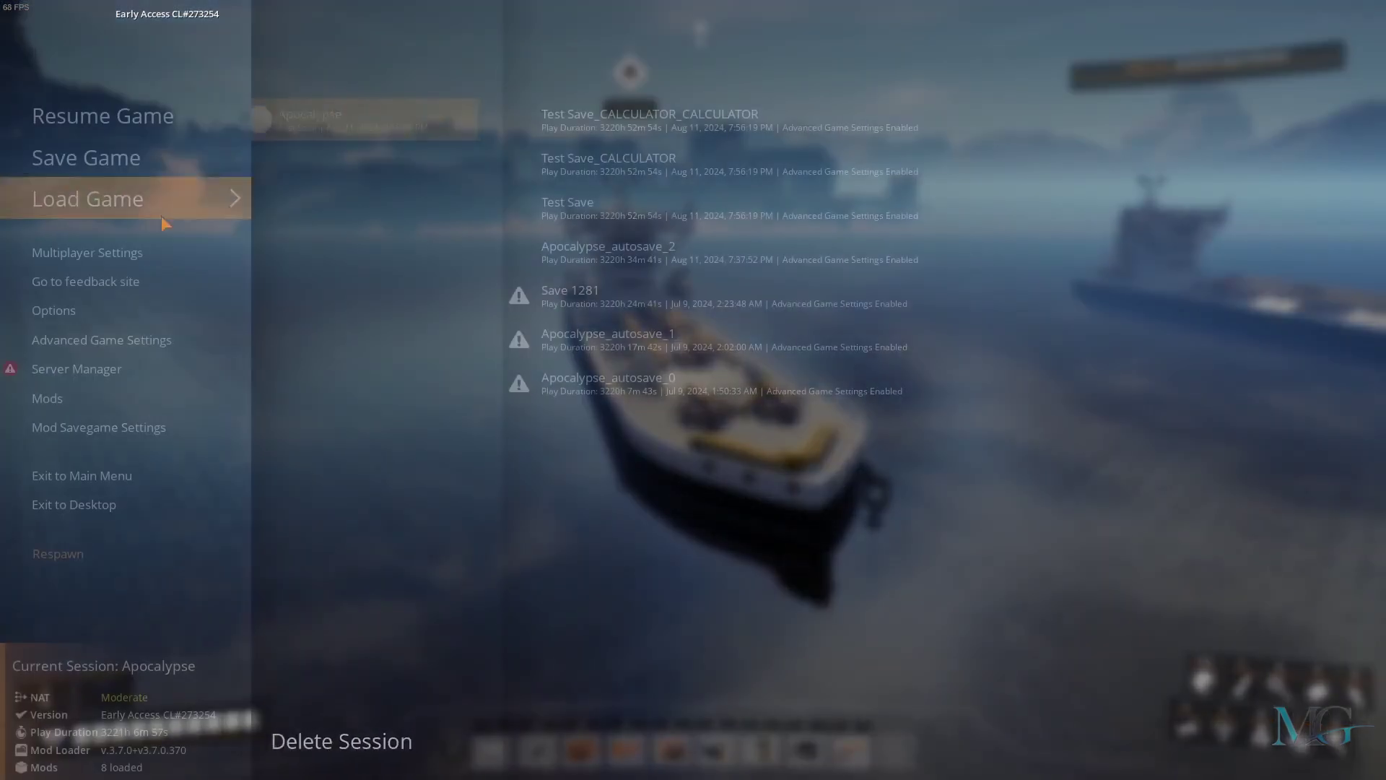
left_click(709, 127)
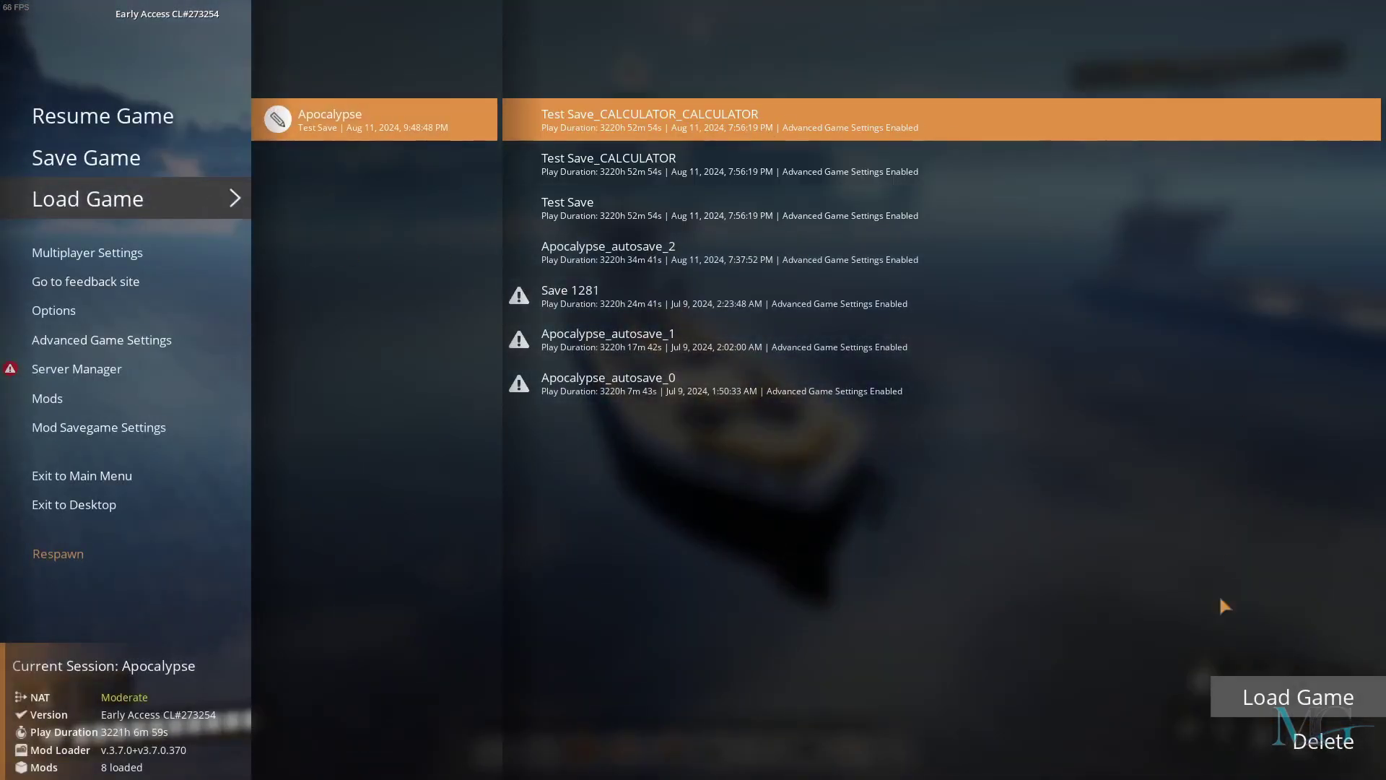
left_click(1272, 689)
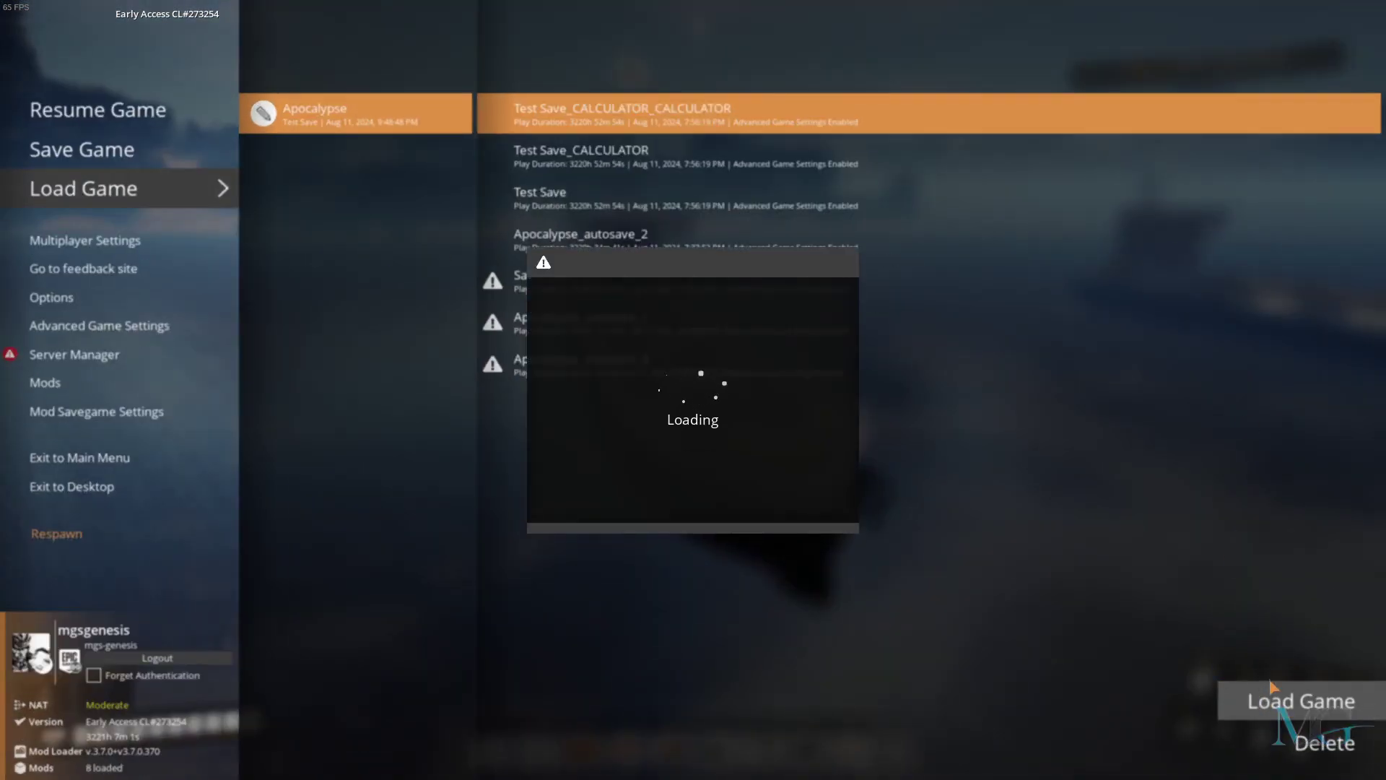